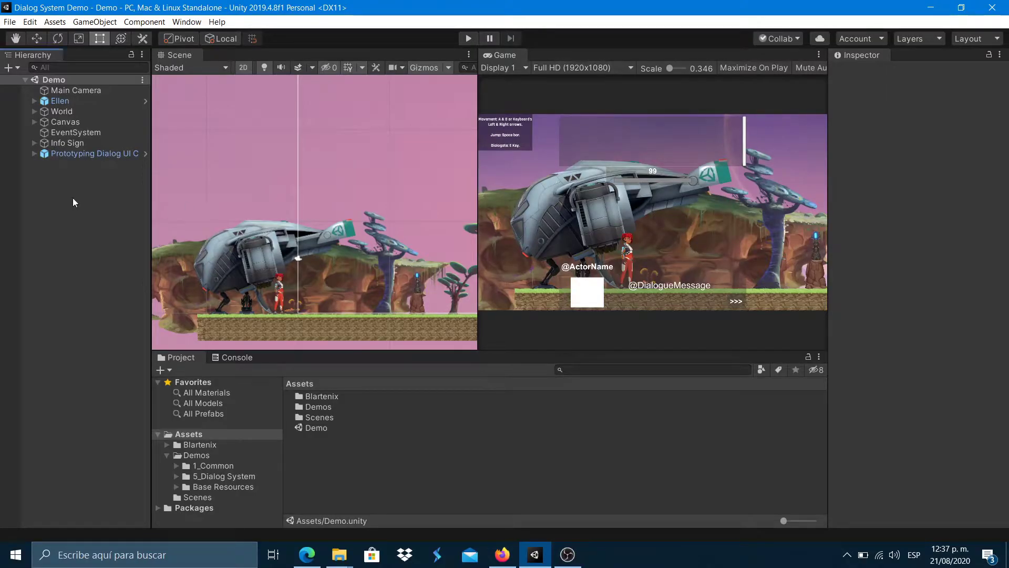
# - Create an empty GameObject named Language Manager in the scene and add the Language Manager component to it
pyautogui.click(123, 305)
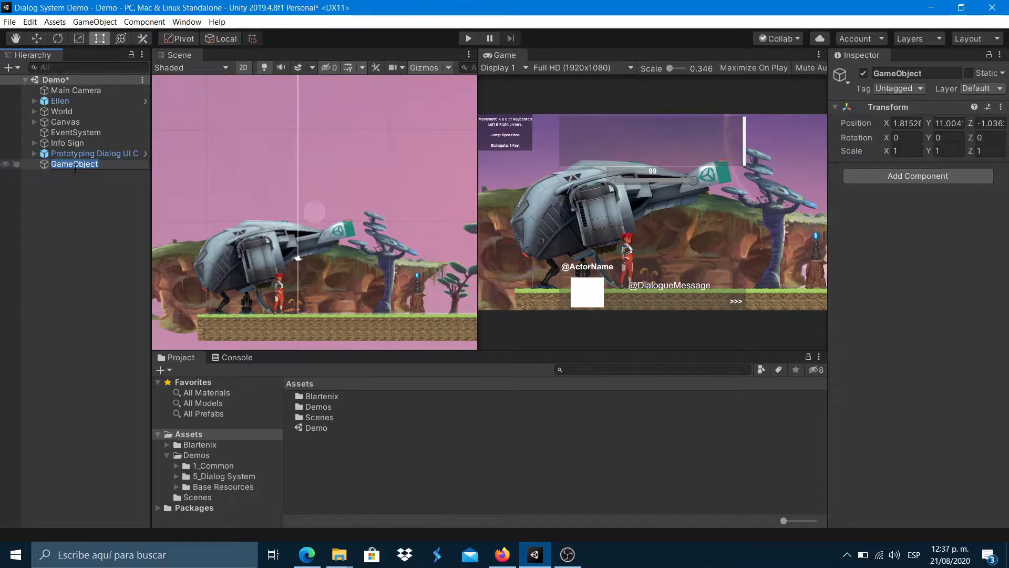
pyautogui.write('Language Manager')
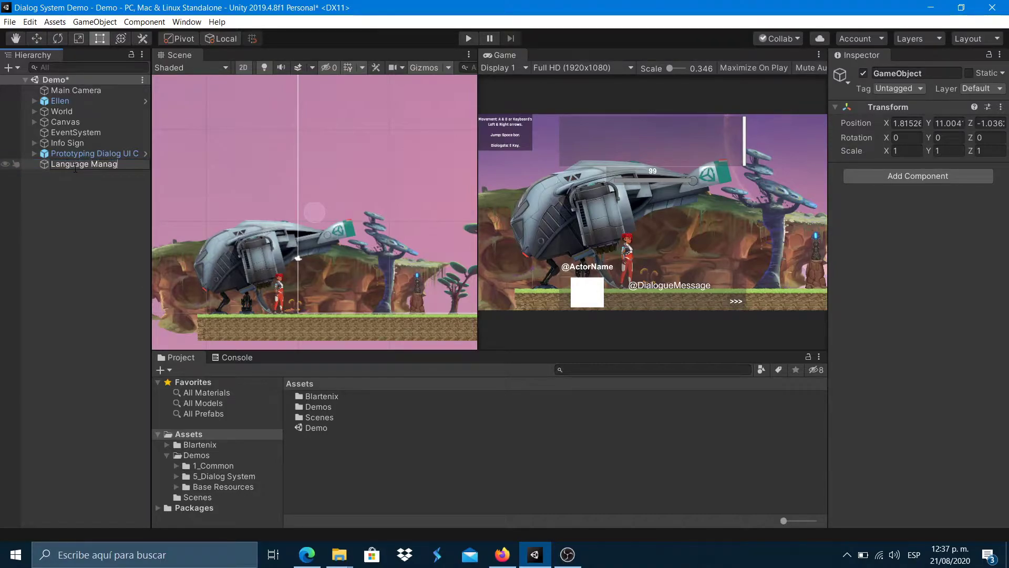
pyautogui.press('Return')
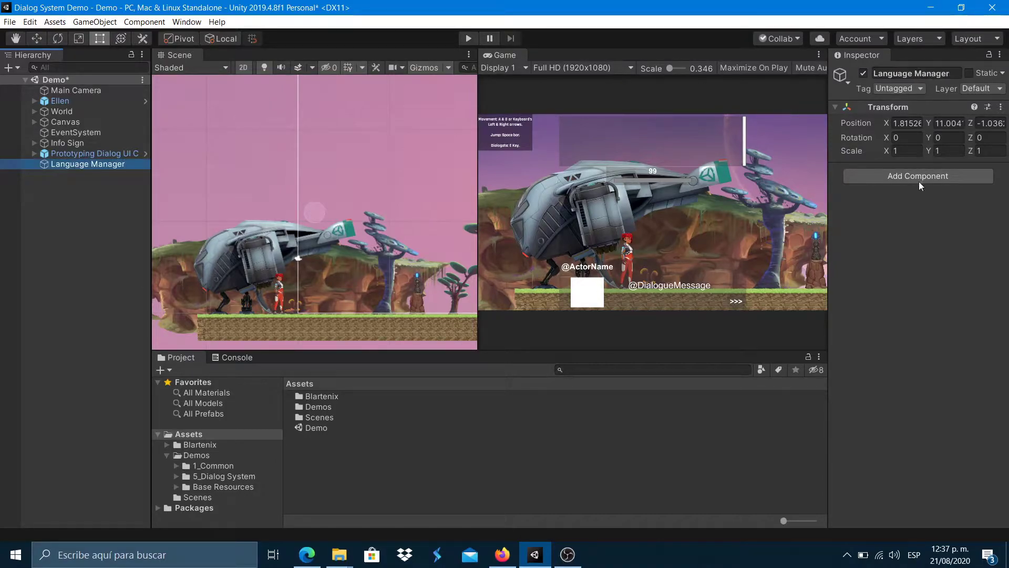
pyautogui.click(919, 181)
pyautogui.write('la')
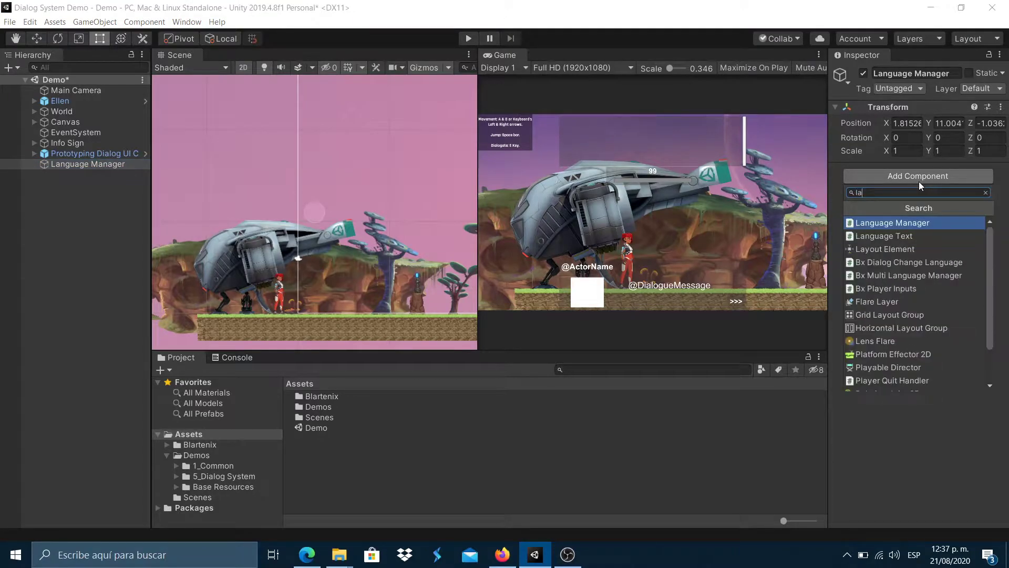
pyautogui.press('Return')
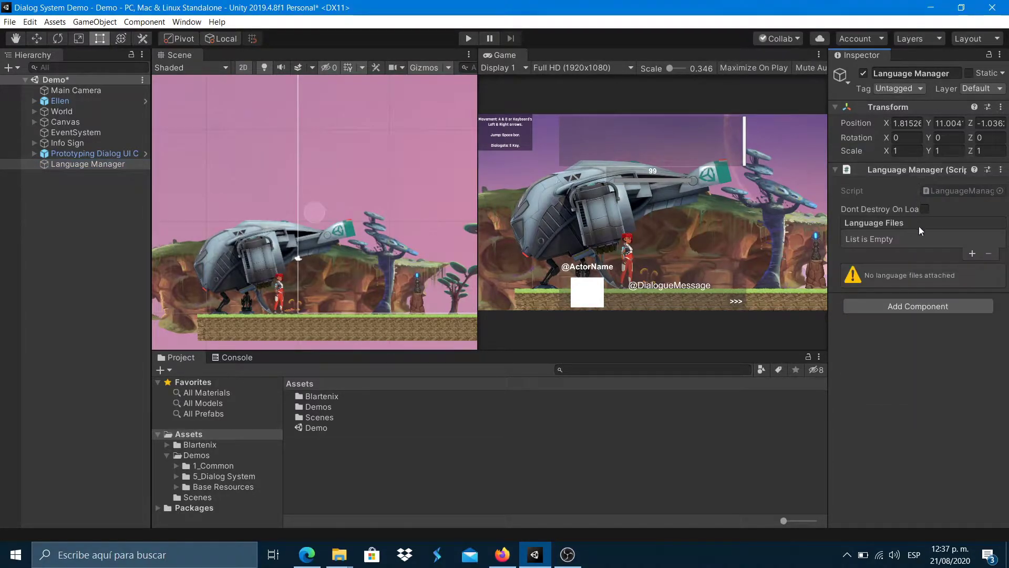
# - Add two language file entries to the Language Manager and assign the english and spanish files from Demos/1_Common/Languages
pyautogui.click(971, 253)
pyautogui.click(971, 254)
pyautogui.click(989, 54)
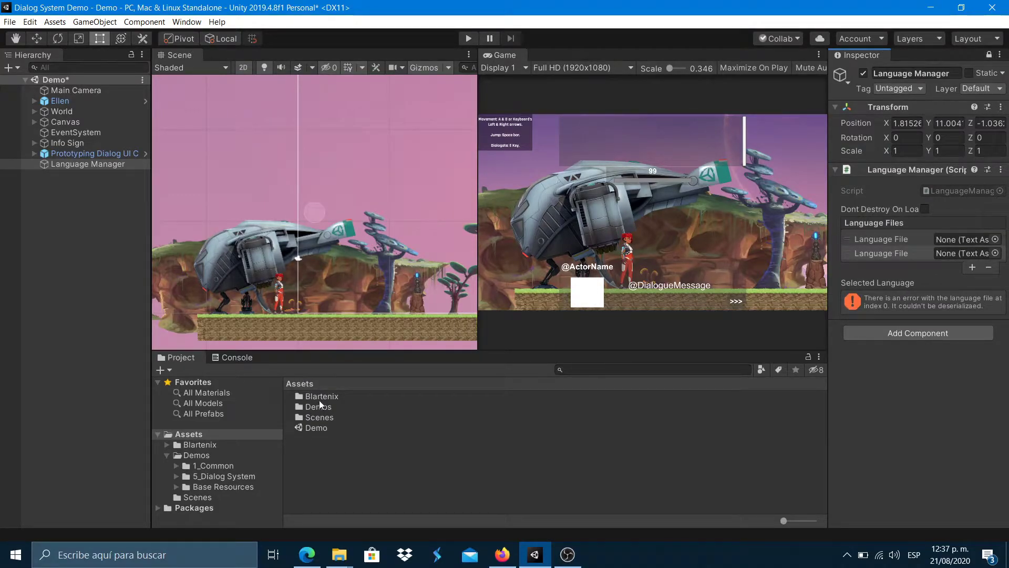
pyautogui.doubleClick(321, 407)
pyautogui.doubleClick(321, 397)
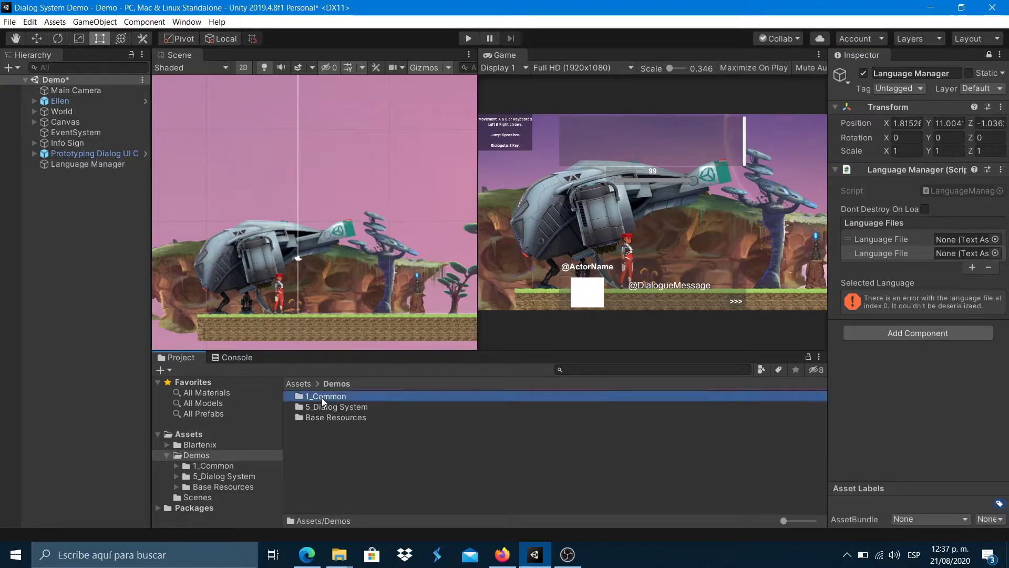
pyautogui.doubleClick(318, 397)
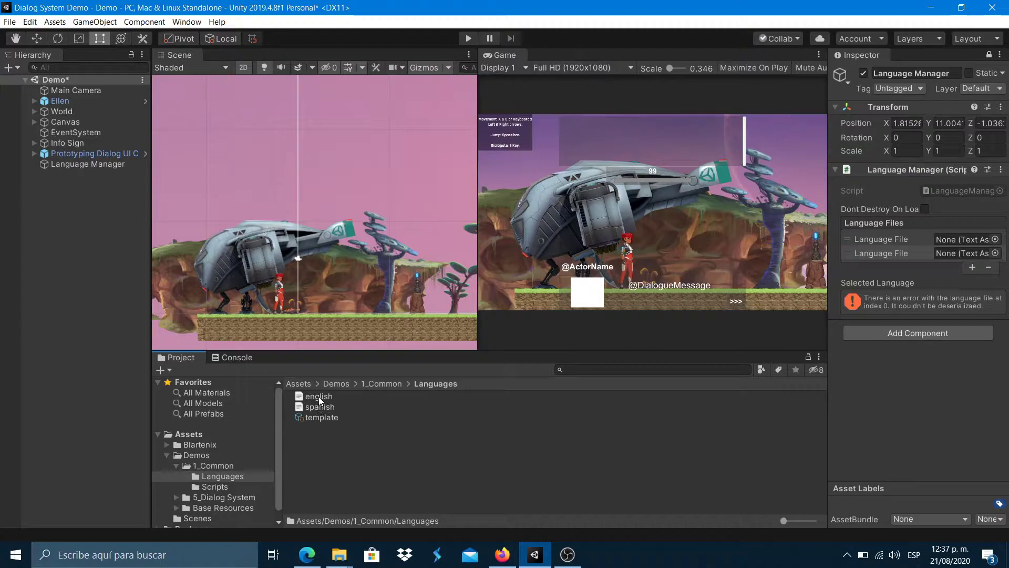
pyautogui.moveTo(319, 396); pyautogui.dragTo(970, 239)
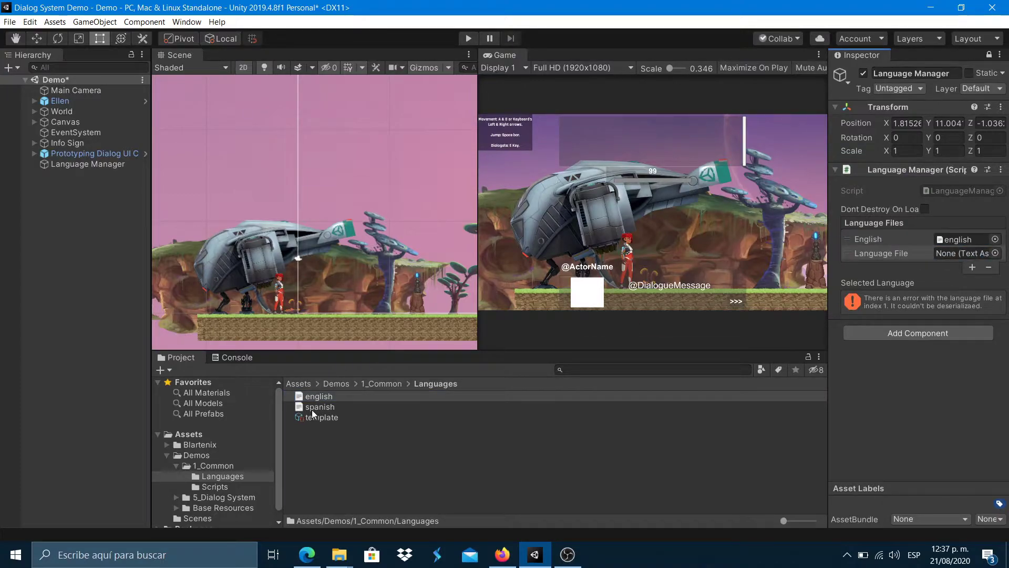
pyautogui.moveTo(313, 407); pyautogui.dragTo(962, 254)
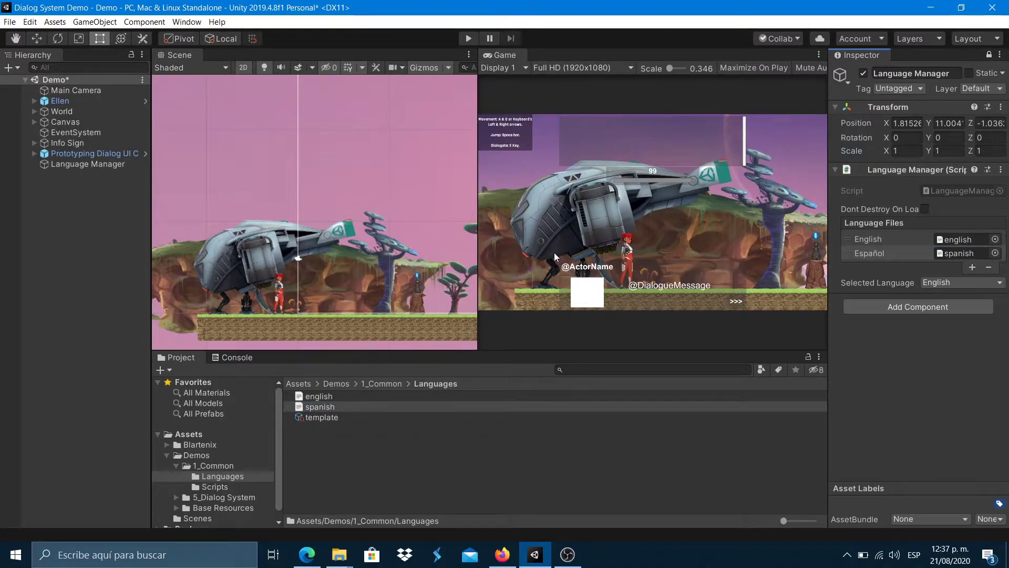
pyautogui.click(987, 57)
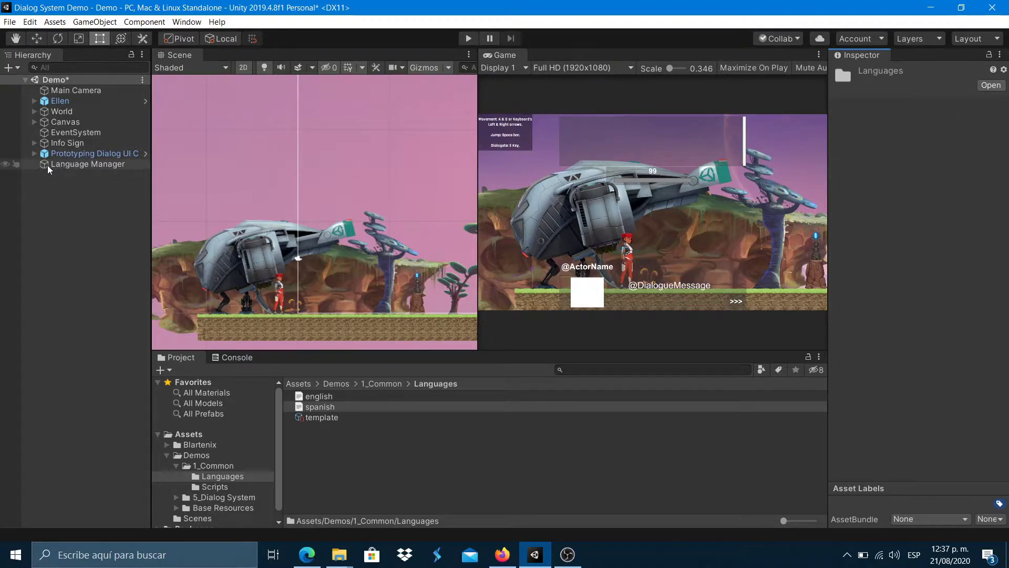
# - Create a Blartenix Dialog Controller asset named MultiLanguageDialog in the root Assets folder
pyautogui.click(296, 383)
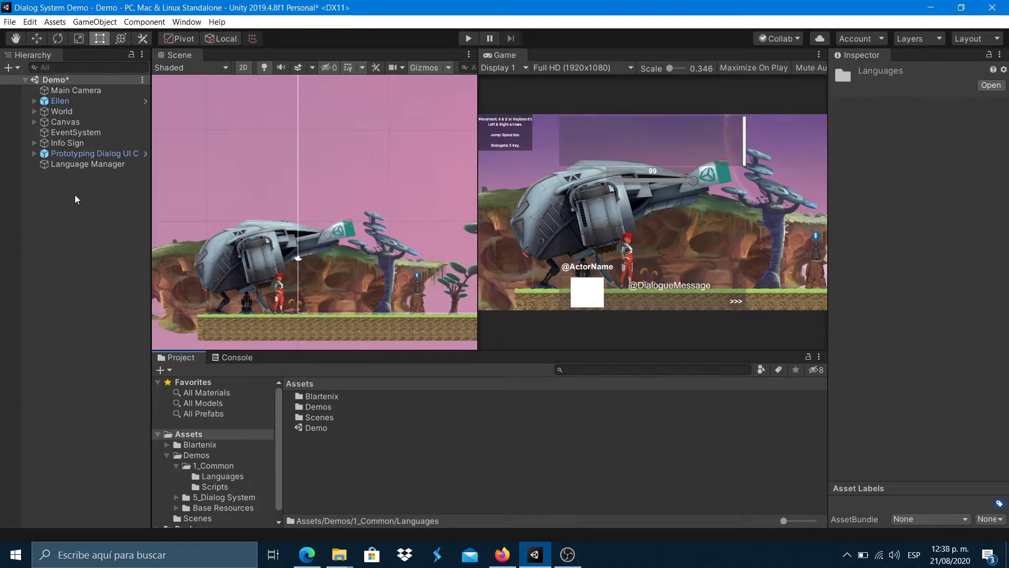
pyautogui.click(297, 431)
pyautogui.rightClick(308, 446)
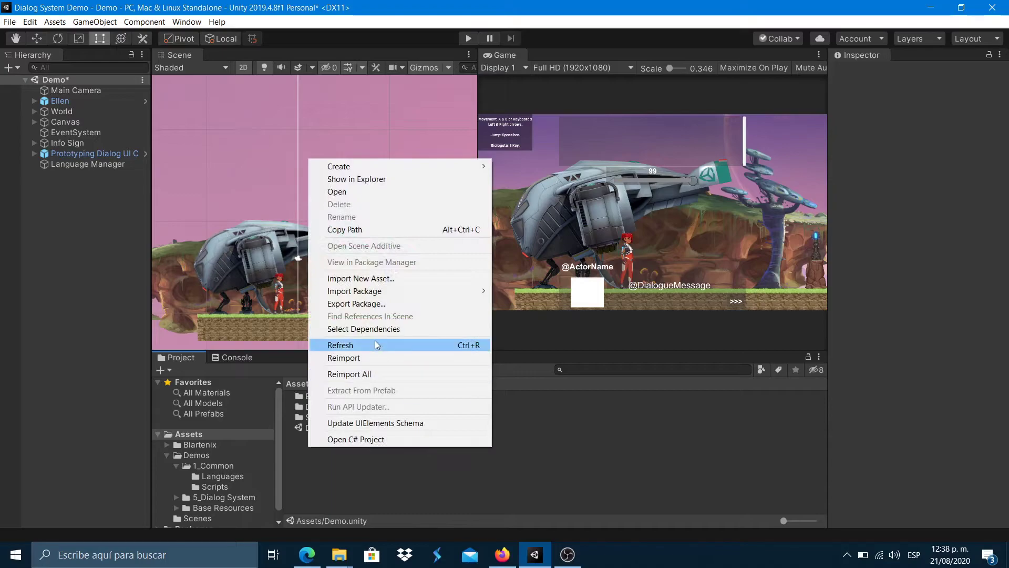
pyautogui.moveTo(465, 165)
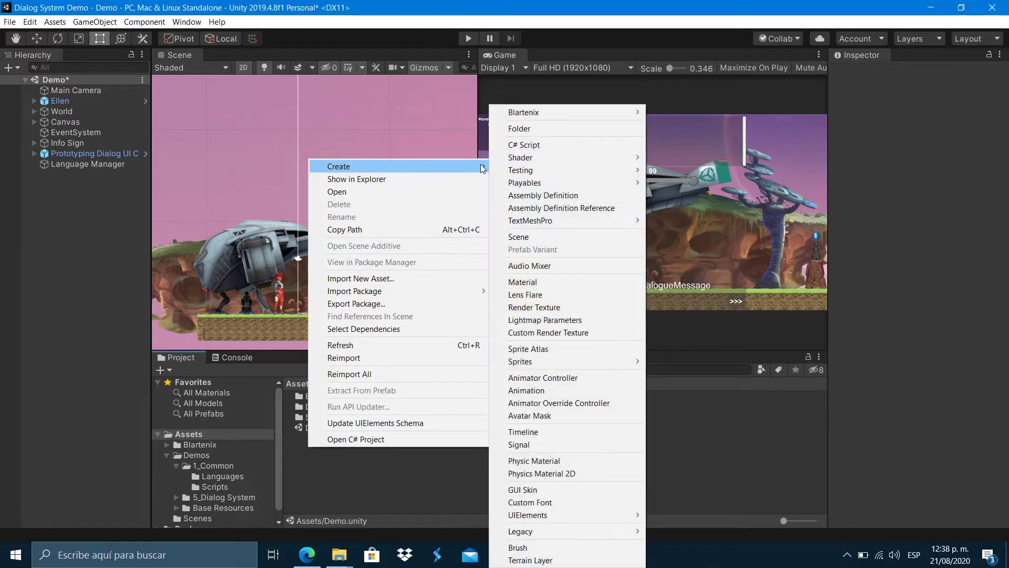
pyautogui.moveTo(582, 109)
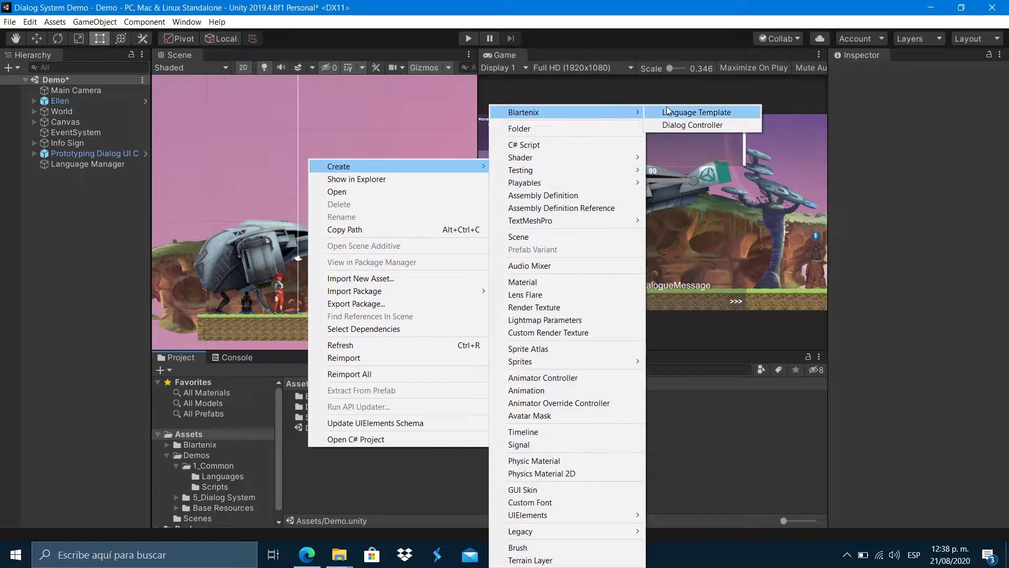
pyautogui.click(682, 125)
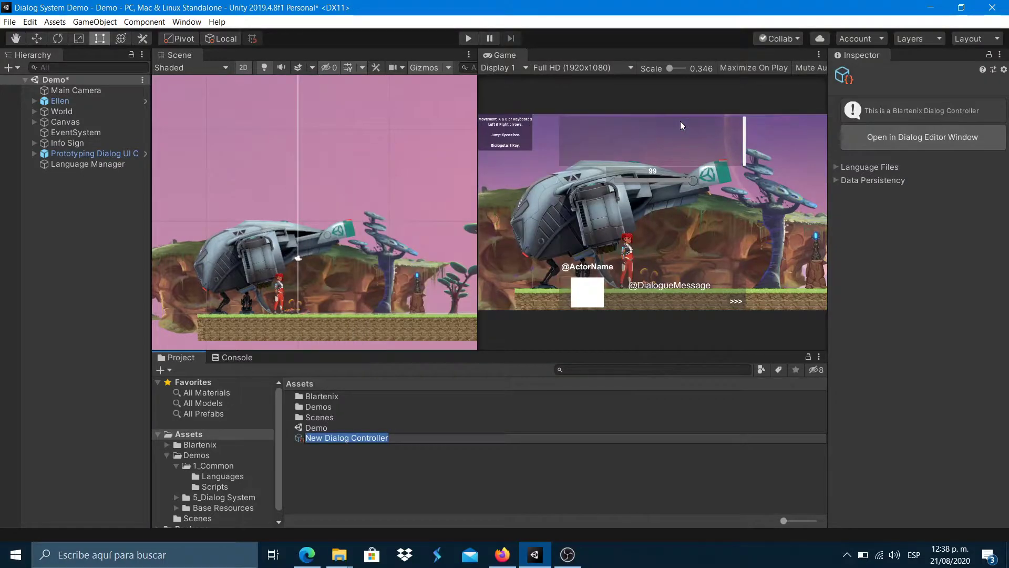
pyautogui.write('Mul')
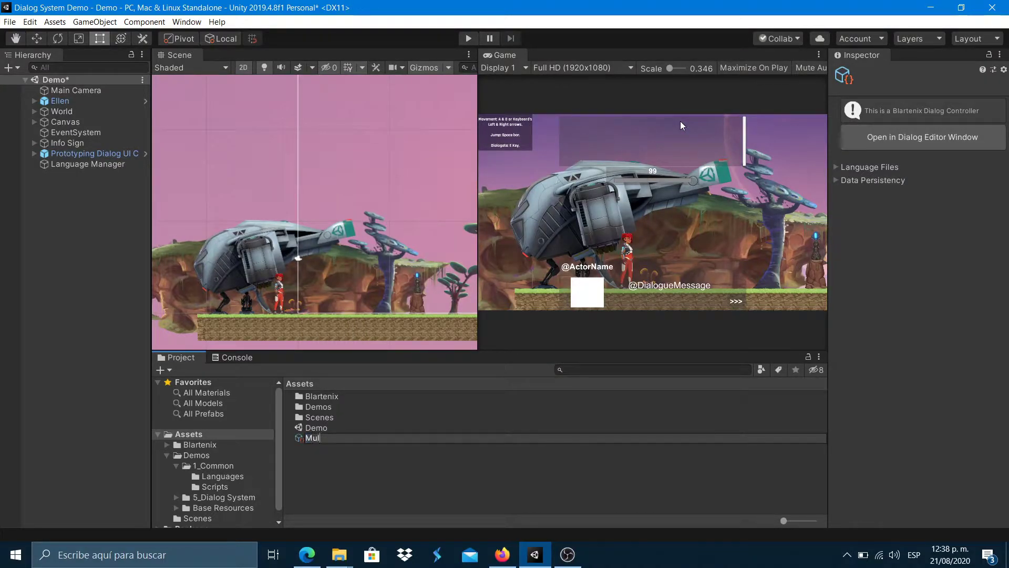
pyautogui.write('tiLanguageDialog')
pyautogui.press('Return')
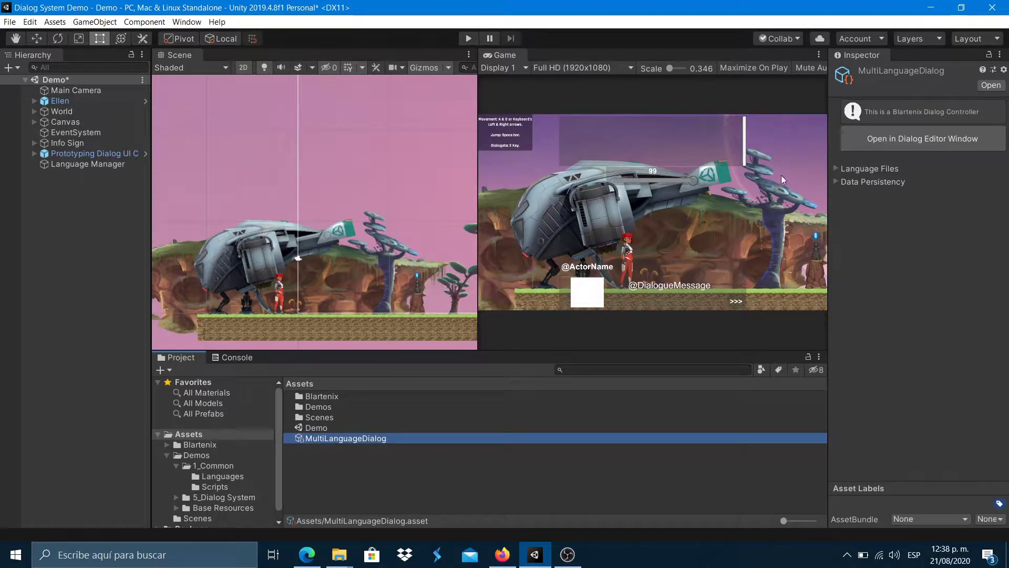
# - Open MultiLanguageDialog in the dialog editor and spread out the Entry, Exit and New Dialogue 2 nodes
pyautogui.click(892, 136)
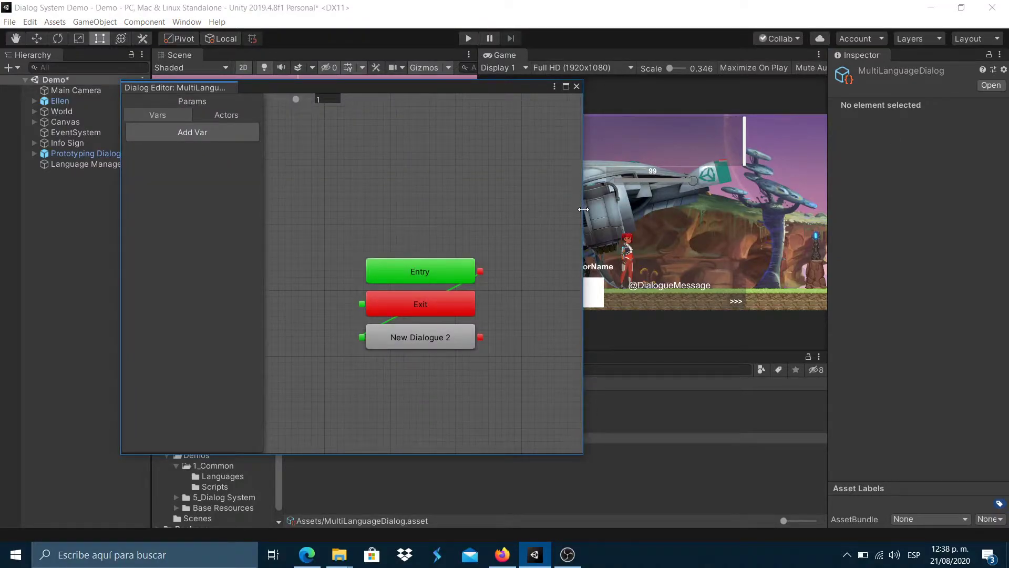
pyautogui.moveTo(583, 209); pyautogui.dragTo(678, 209)
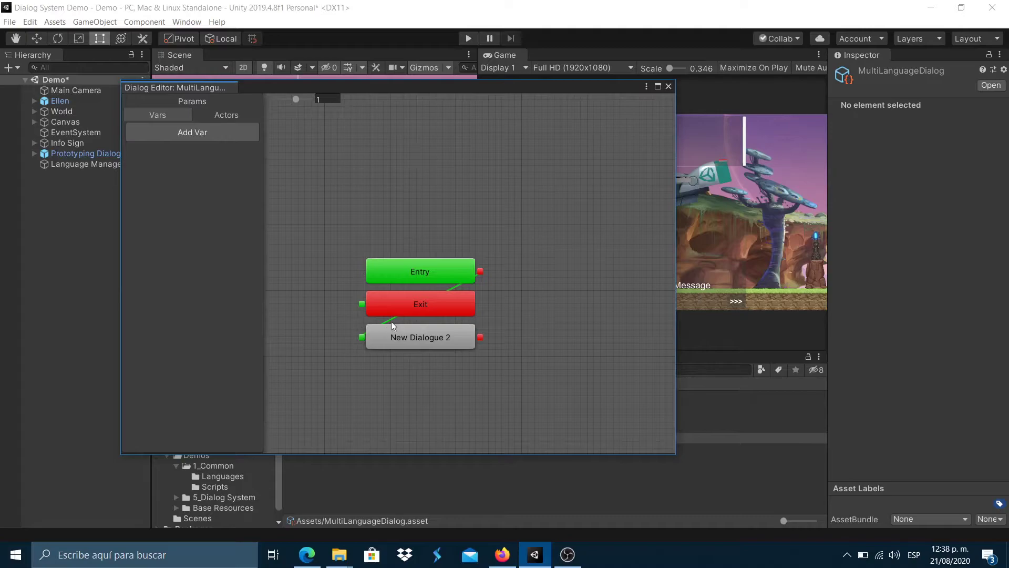
pyautogui.moveTo(296, 98); pyautogui.dragTo(281, 100)
pyautogui.moveTo(392, 307); pyautogui.dragTo(528, 257)
pyautogui.moveTo(419, 263); pyautogui.dragTo(362, 289)
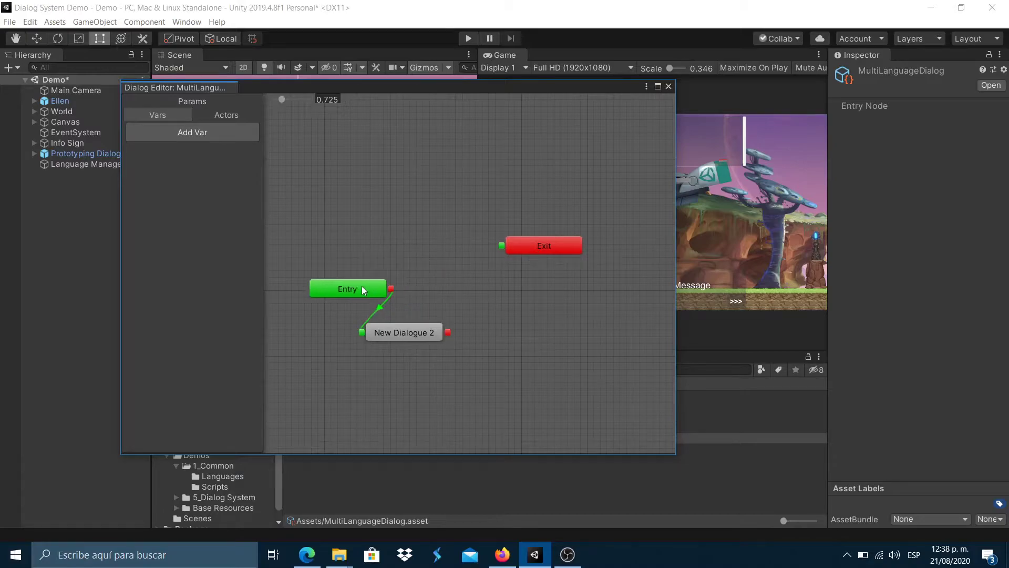
pyautogui.moveTo(419, 326); pyautogui.dragTo(472, 313)
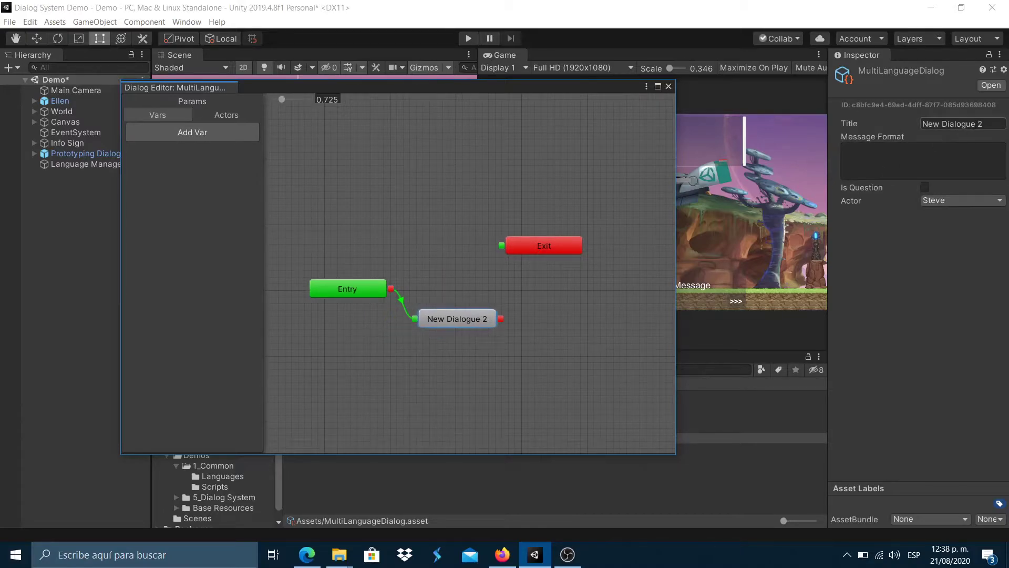
# - Set the New Dialogue 2 node's title to Hello World and close the dialog editor
pyautogui.click(952, 124)
pyautogui.write('Hello World')
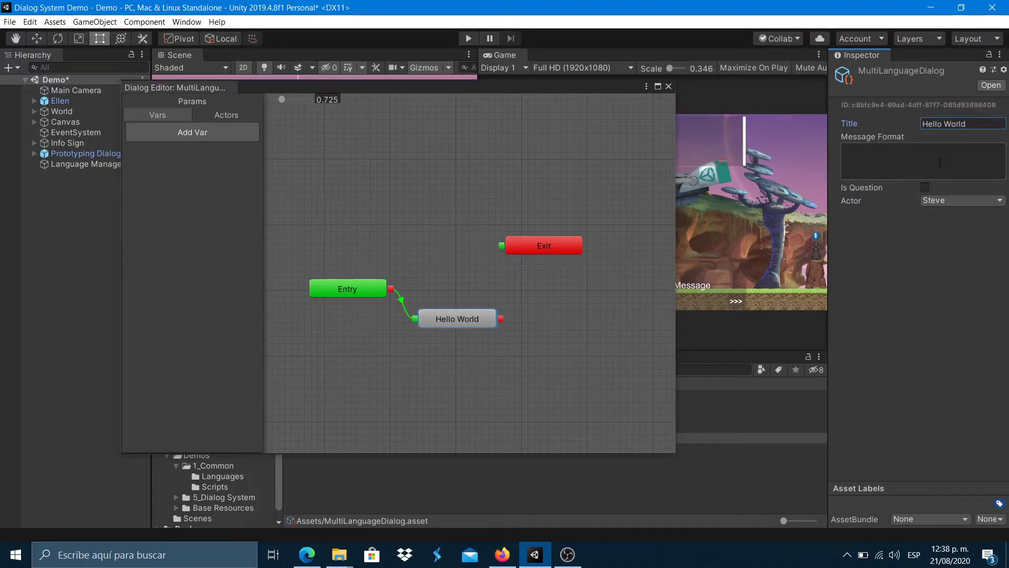
pyautogui.click(900, 163)
pyautogui.click(669, 86)
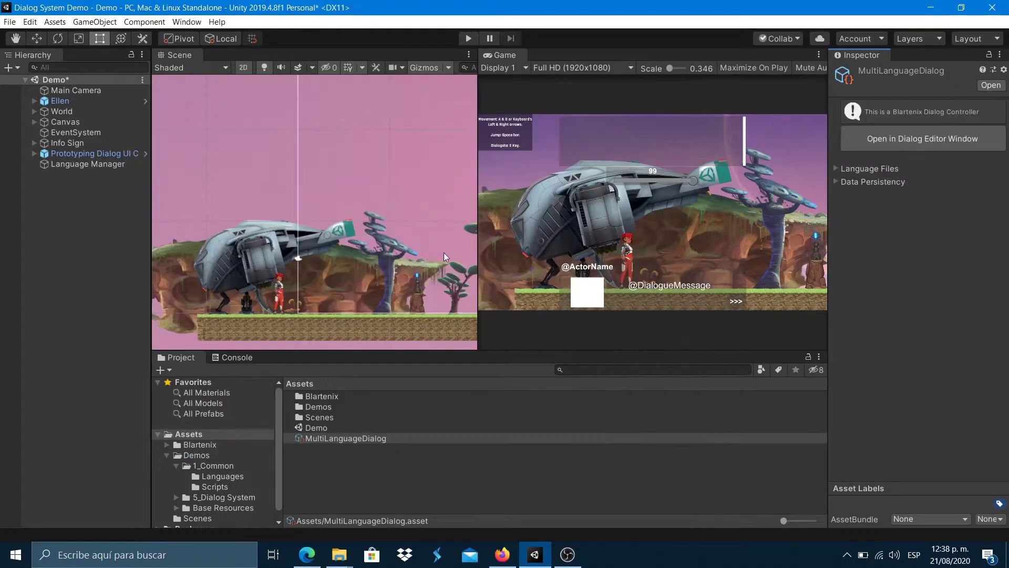
# - Add two empty language file entries to the MultiLanguageDialog controller
pyautogui.click(322, 464)
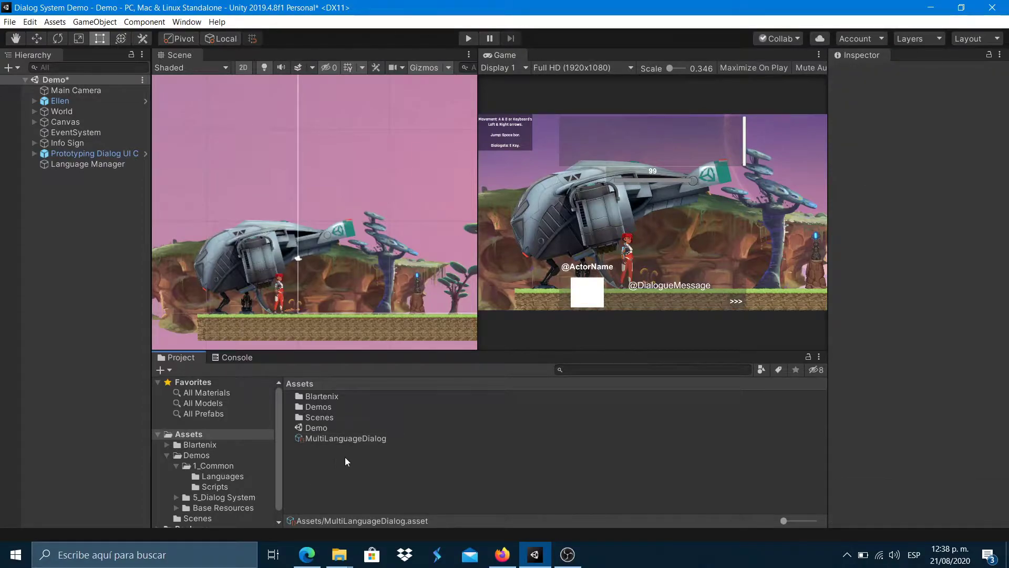
pyautogui.rightClick(346, 460)
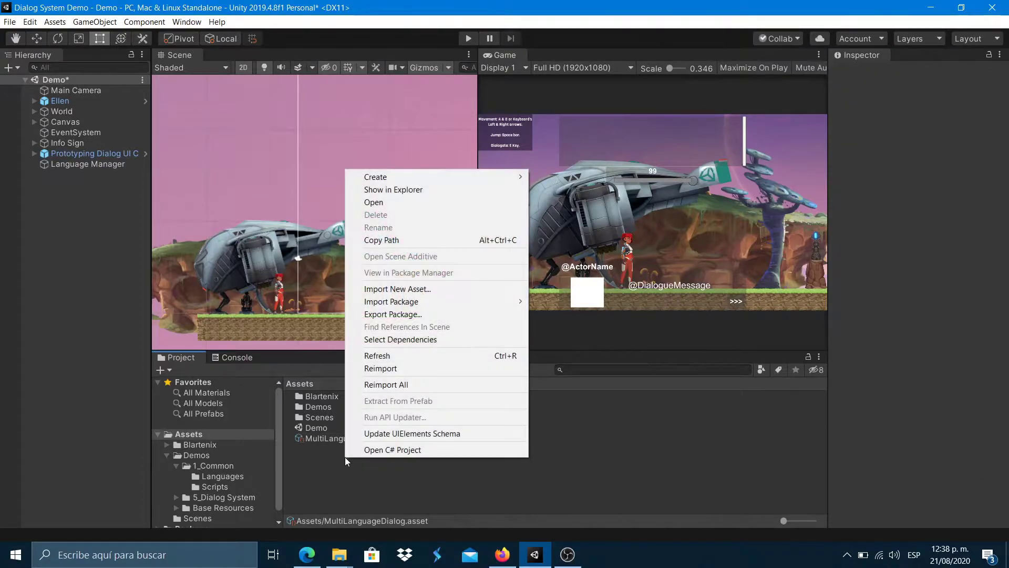
pyautogui.click(310, 441)
pyautogui.click(310, 441)
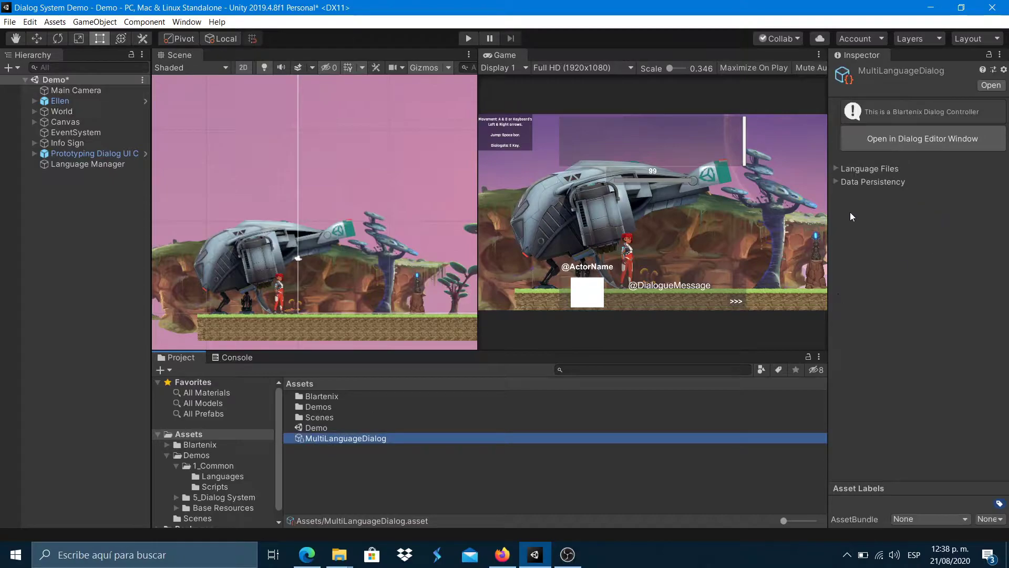
pyautogui.click(838, 170)
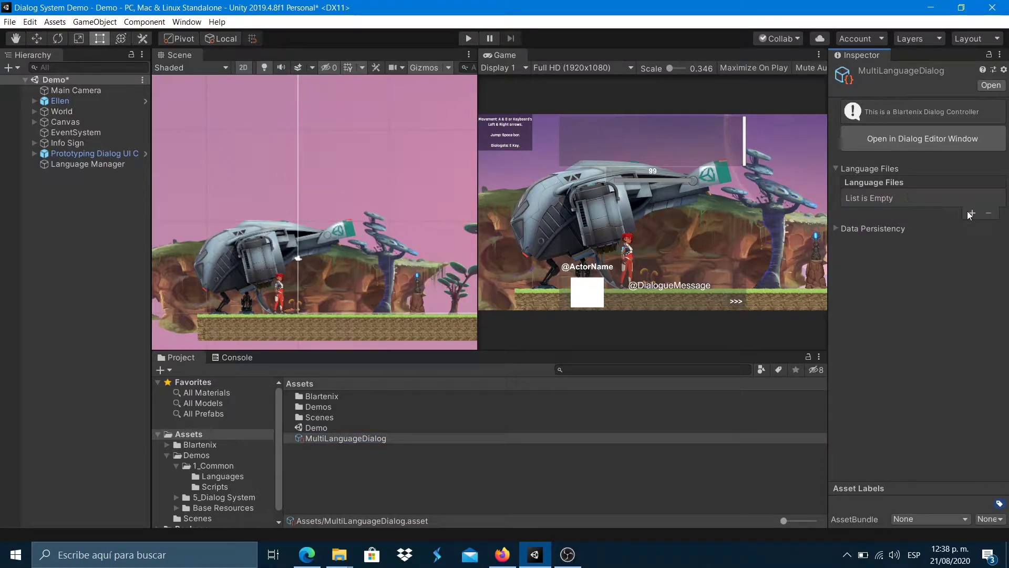
pyautogui.click(972, 214)
pyautogui.click(972, 215)
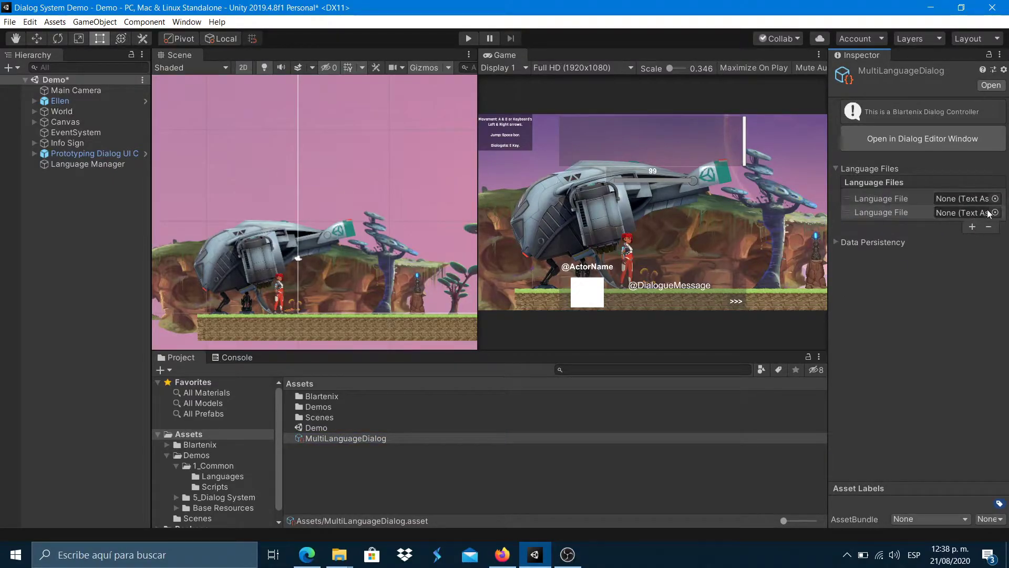
# - Review the language files assigned to the Language Manager and the language file entries of MultiLanguageDialog
pyautogui.click(52, 165)
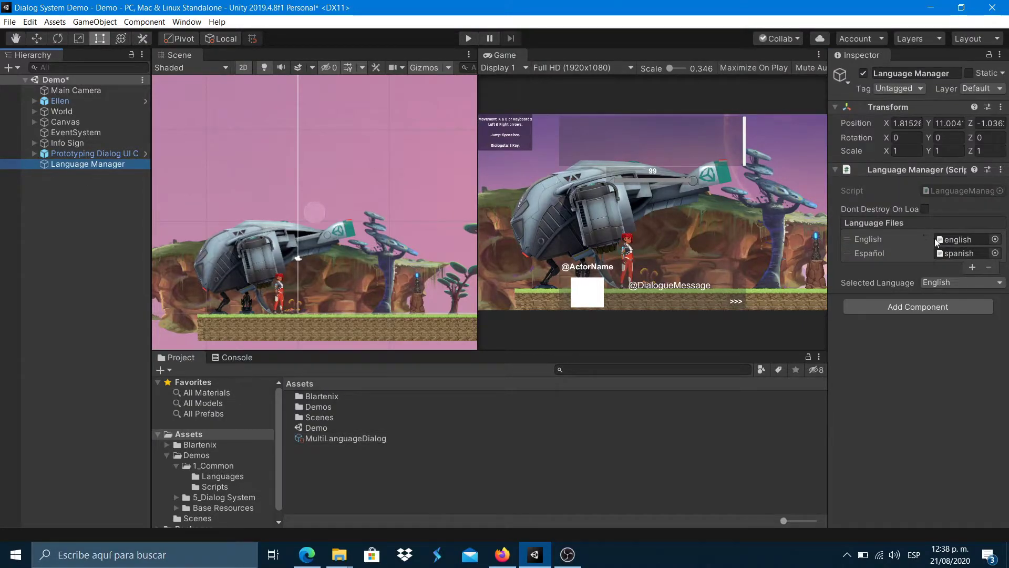
pyautogui.click(111, 154)
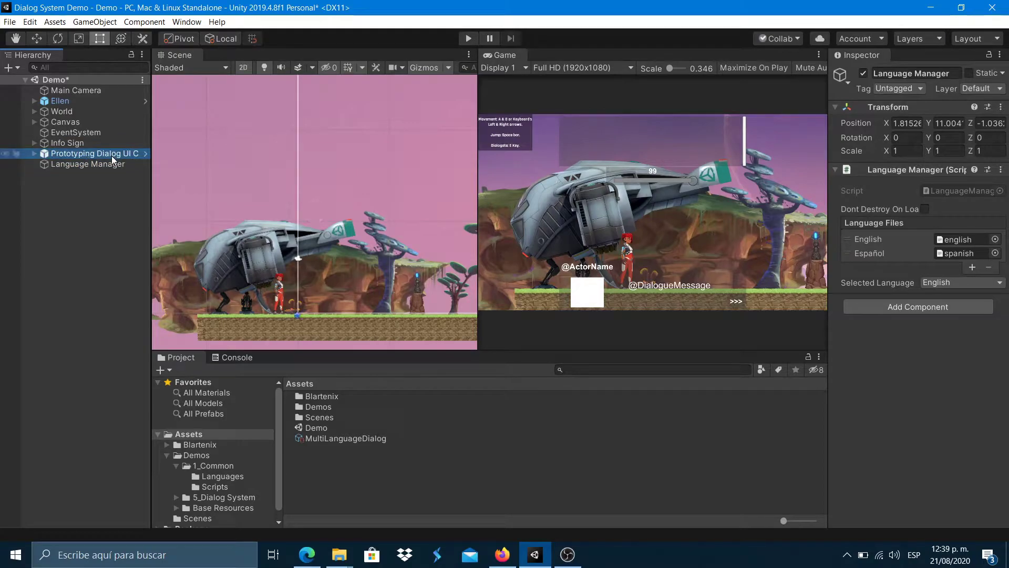
pyautogui.click(333, 439)
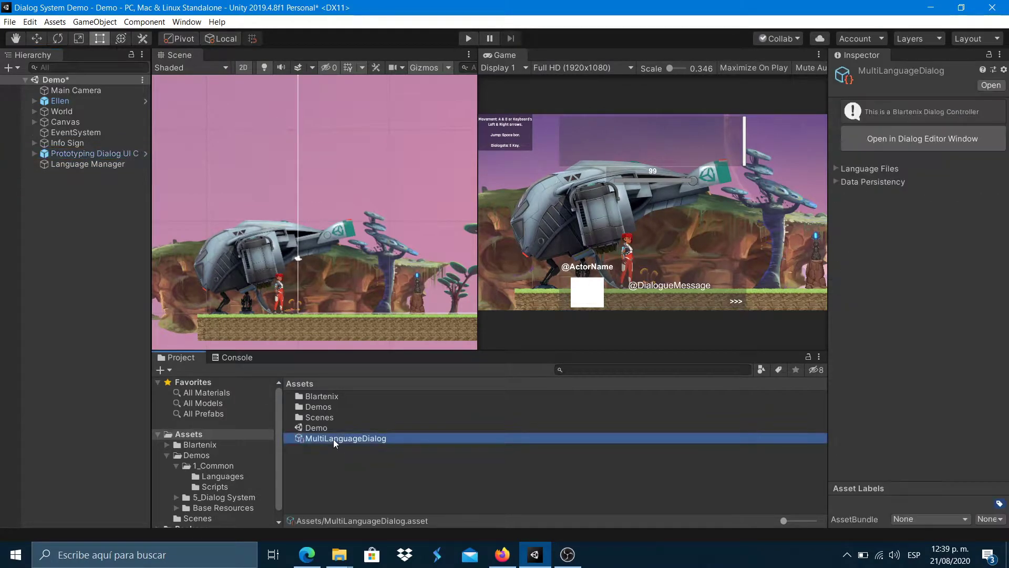
pyautogui.click(838, 169)
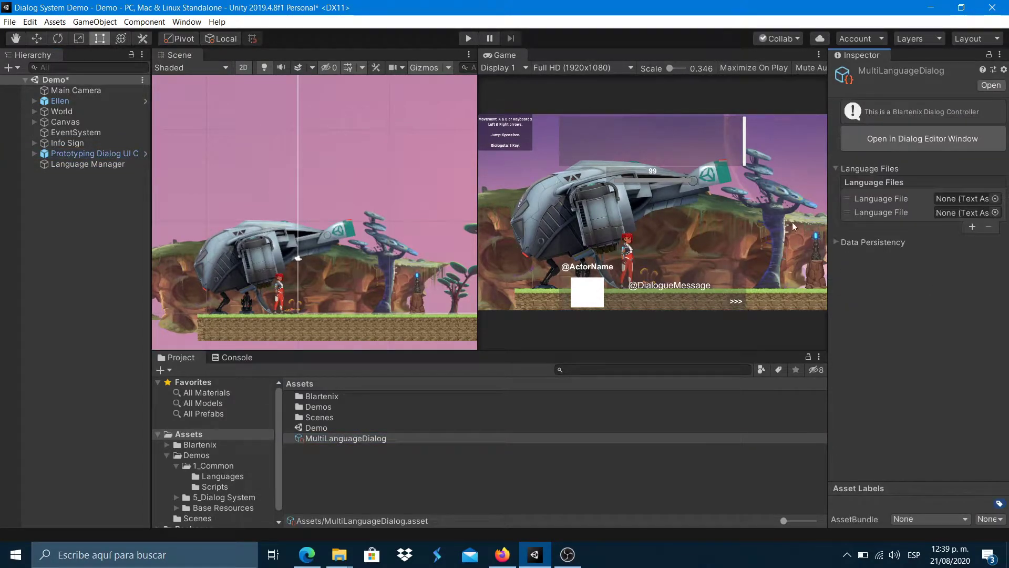
# - Create a Blartenix Language Template named dialog-lang-template in the Assets folder
pyautogui.rightClick(365, 474)
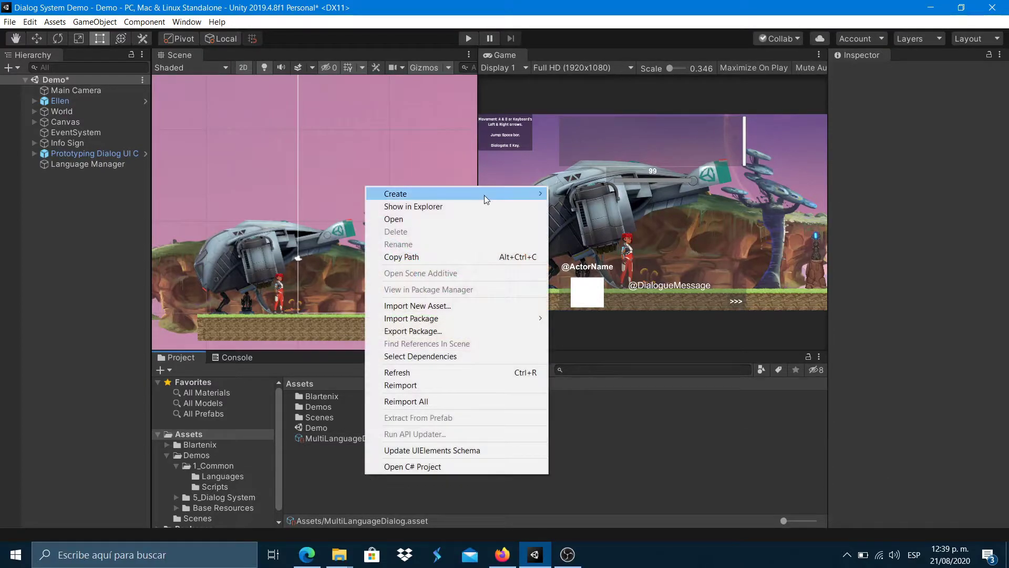
pyautogui.moveTo(510, 189)
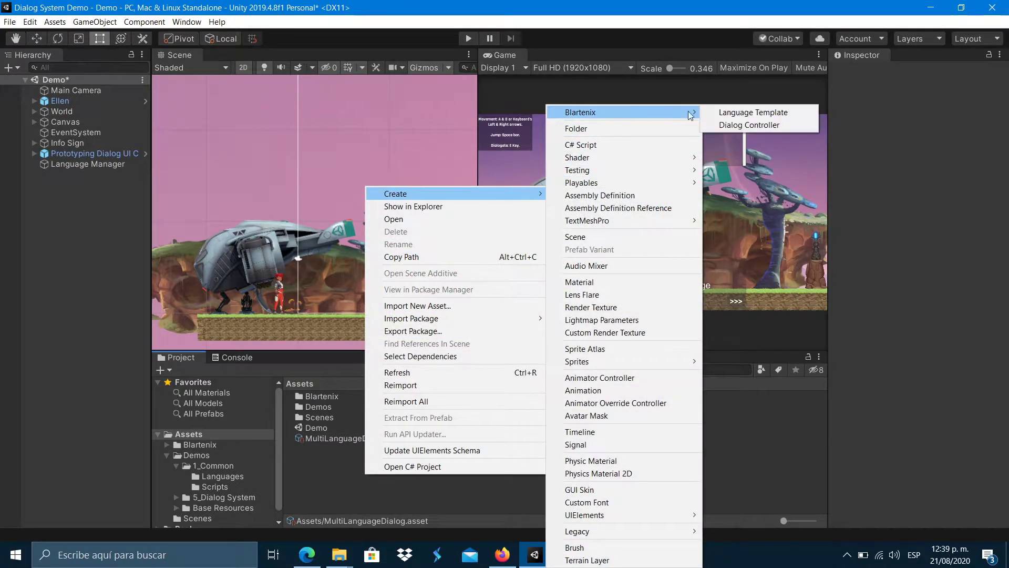
pyautogui.click(713, 113)
pyautogui.write('dia')
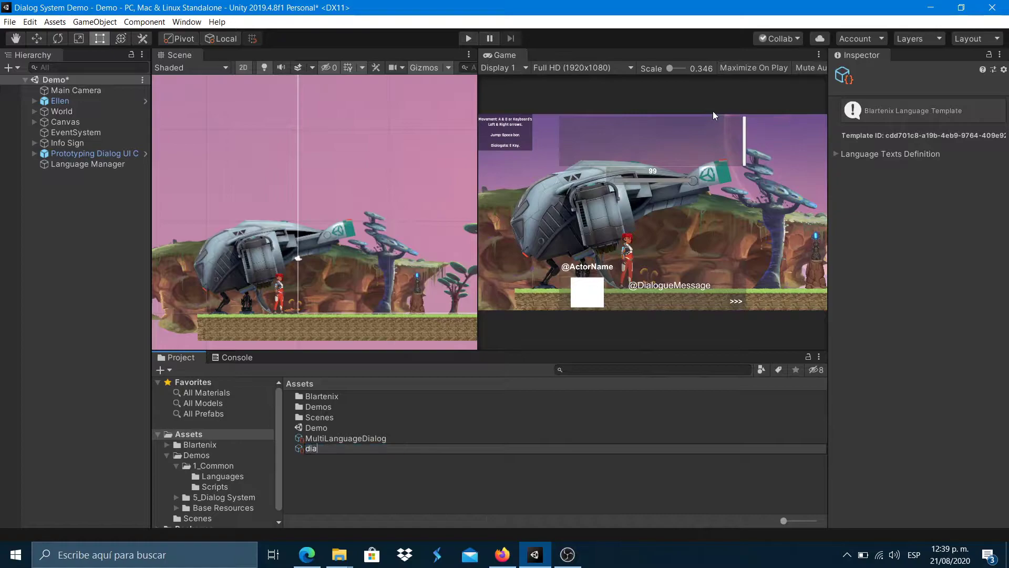
pyautogui.write('log-lang-template')
pyautogui.press('Return')
# - Add a language text with the ID name hello_world to dialog-lang-template and export the template
pyautogui.click(835, 156)
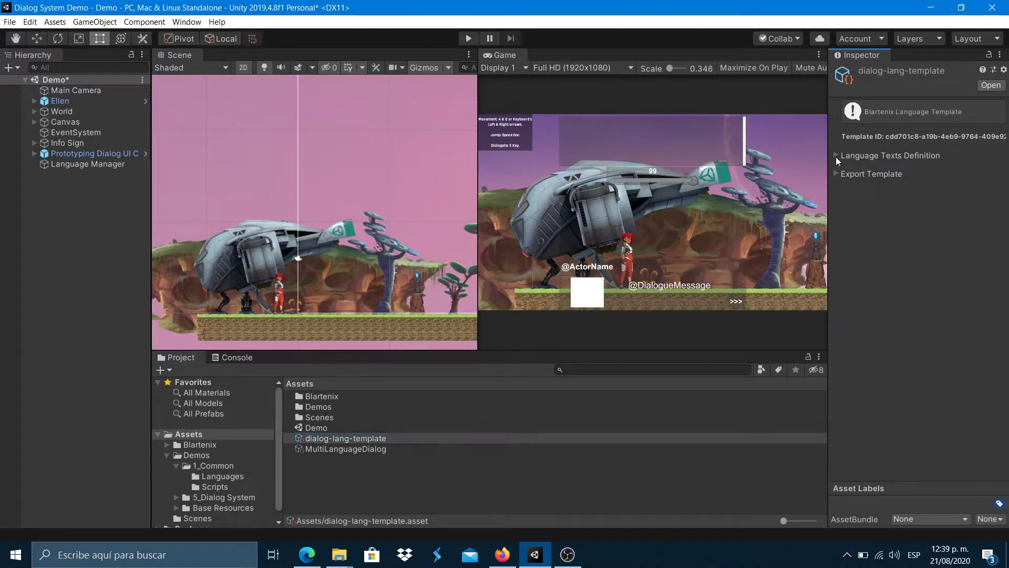
pyautogui.click(979, 201)
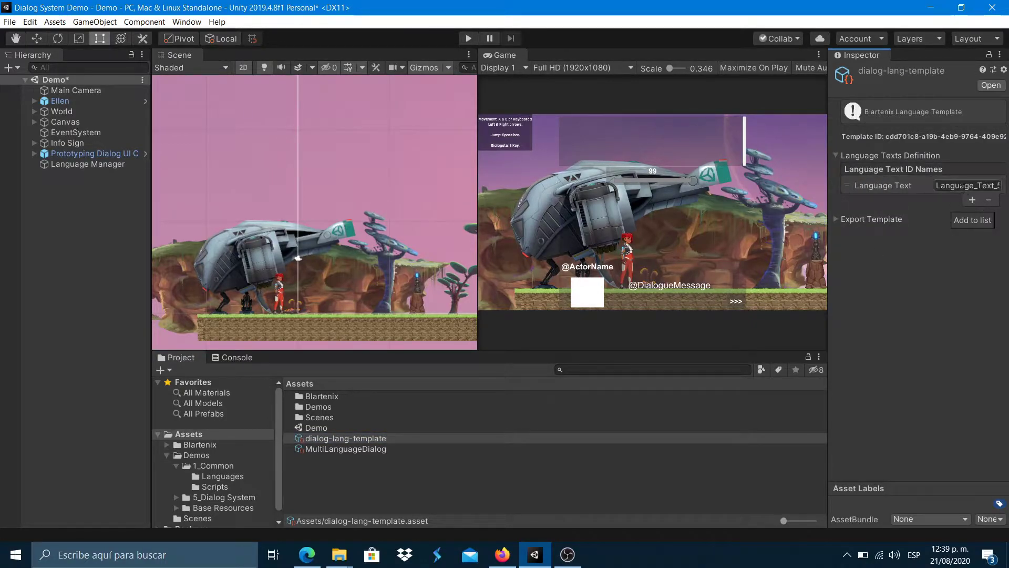
pyautogui.click(968, 186)
pyautogui.press('BackSpace')
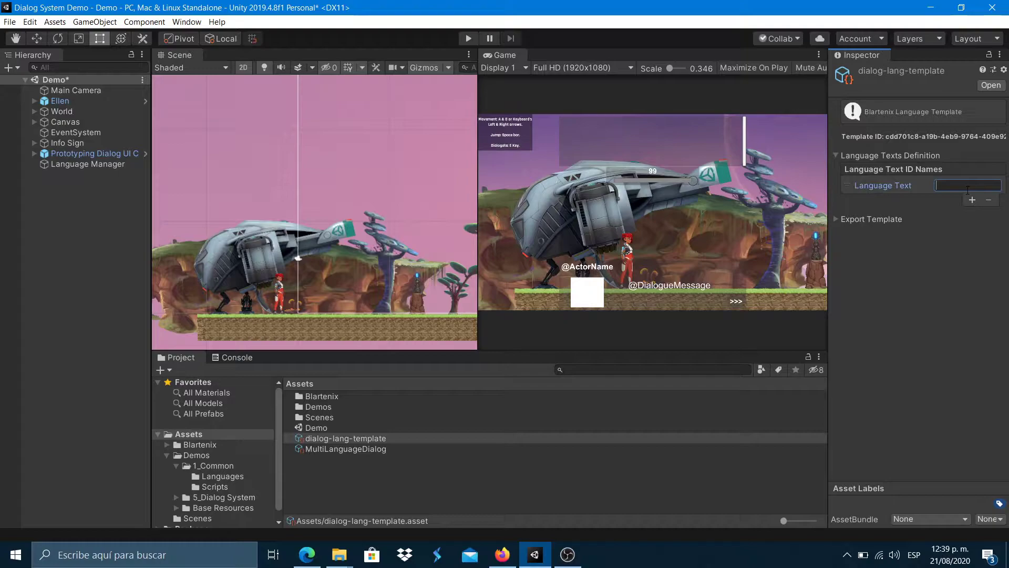
pyautogui.write('hello_world')
pyautogui.click(835, 219)
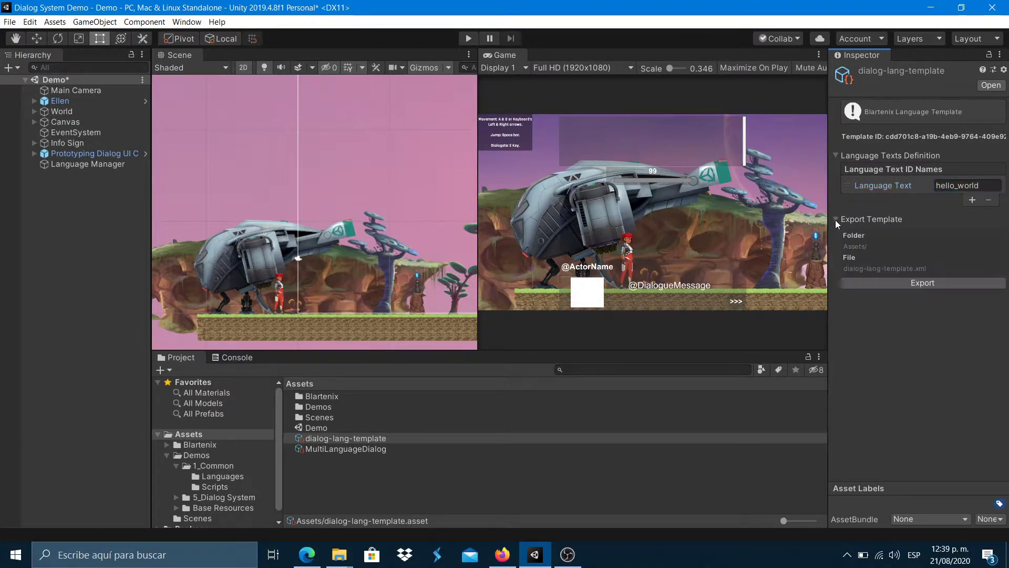
pyautogui.click(885, 282)
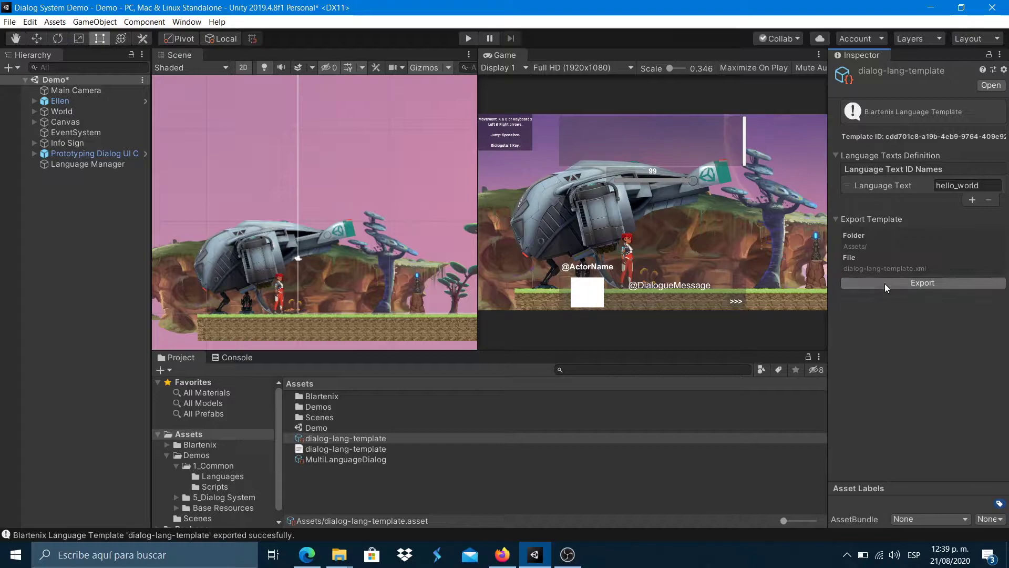
# - Rename the exported dialog-lang-template XML file to dialog-english
pyautogui.click(367, 450)
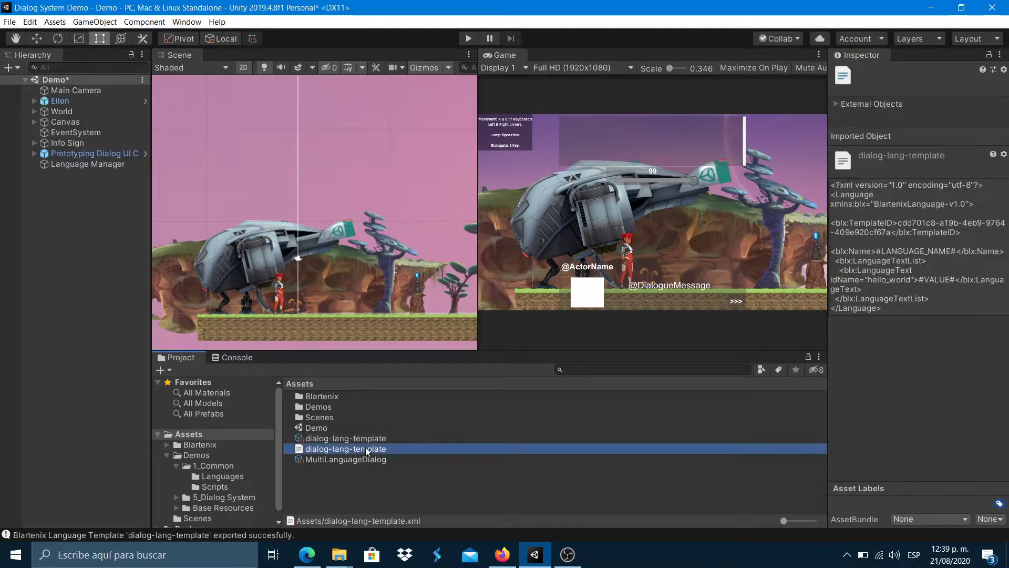
pyautogui.click(367, 448)
pyautogui.press('End')
pyautogui.press('BackSpace')
pyautogui.press('BackSpace')
pyautogui.press('BackSpace')
pyautogui.press('BackSpace')
pyautogui.press('BackSpace')
pyautogui.press('BackSpace')
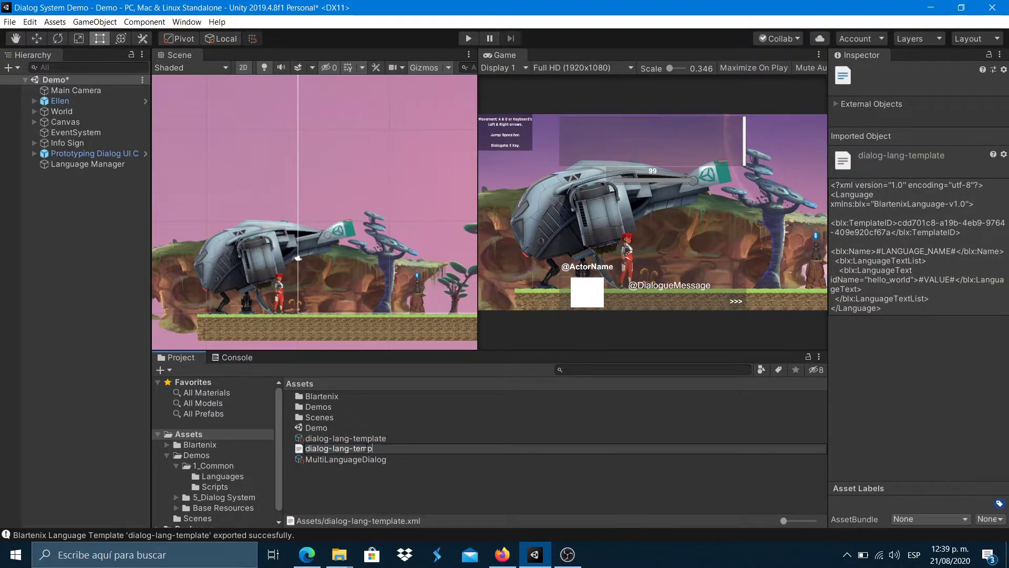
pyautogui.press('BackSpace')
pyautogui.press('BackSpace')
pyautogui.press('BackSpace')
pyautogui.press('BackSpace')
pyautogui.press('BackSpace')
pyautogui.press('BackSpace')
pyautogui.write('esp')
pyautogui.press('BackSpace')
pyautogui.press('BackSpace')
pyautogui.write('nglish')
pyautogui.press('Return')
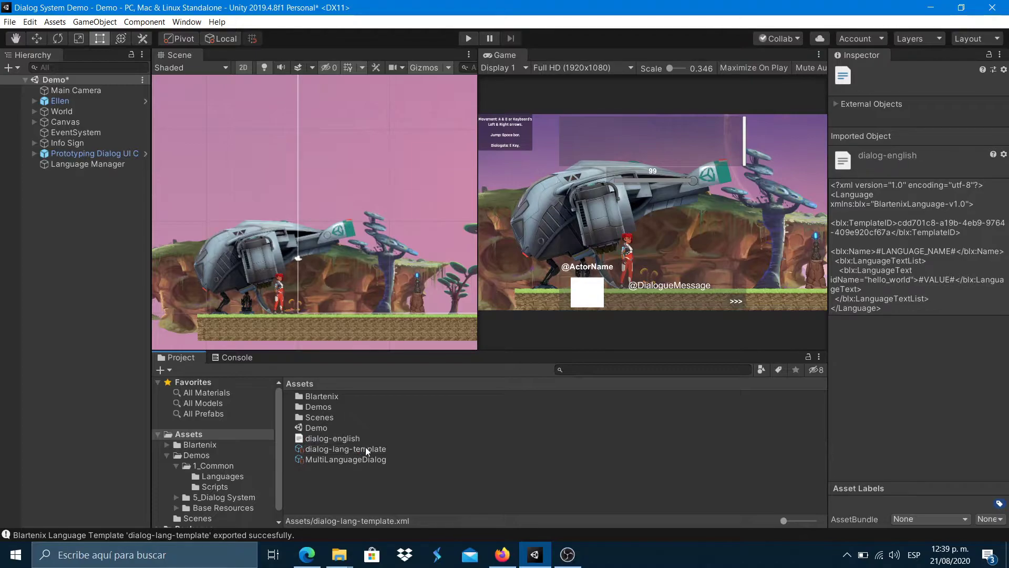
# - Open dialog-english in Visual Studio, set its name to English and the hello_world text to "Hello World from Blartenix Dialog System", and save
pyautogui.click(333, 439)
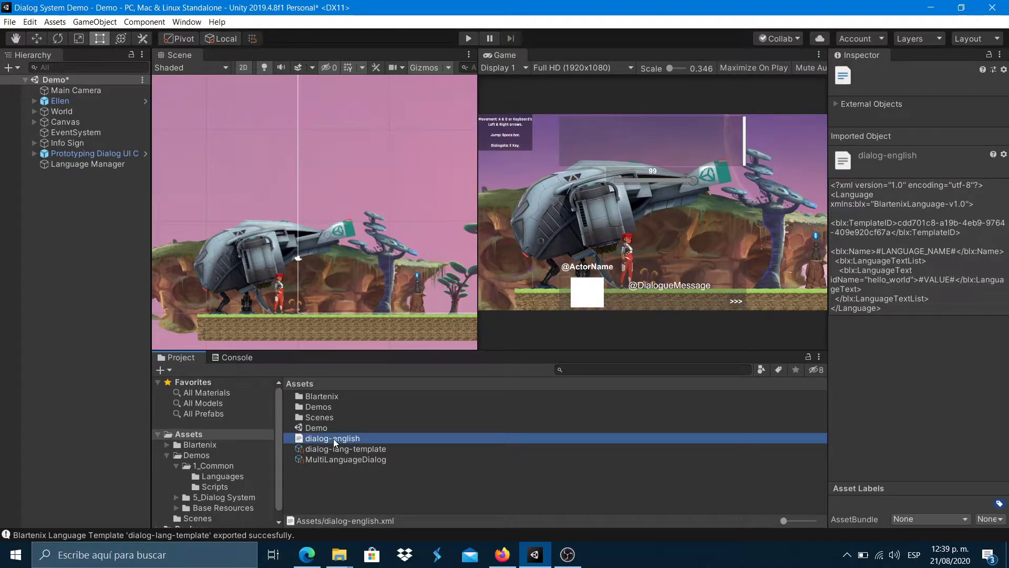
pyautogui.doubleClick(333, 439)
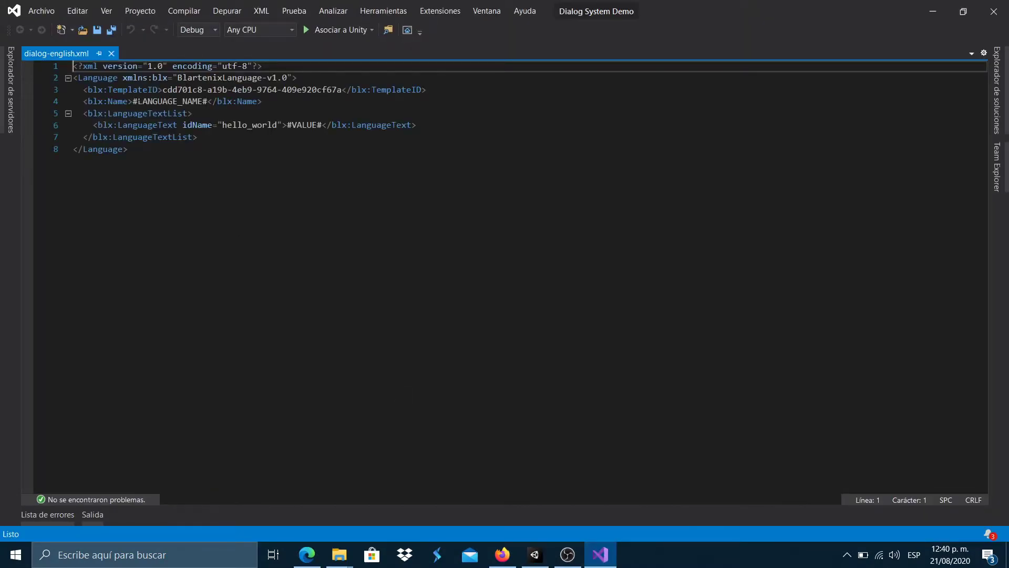
pyautogui.moveTo(133, 101); pyautogui.dragTo(208, 101)
pyautogui.write('English')
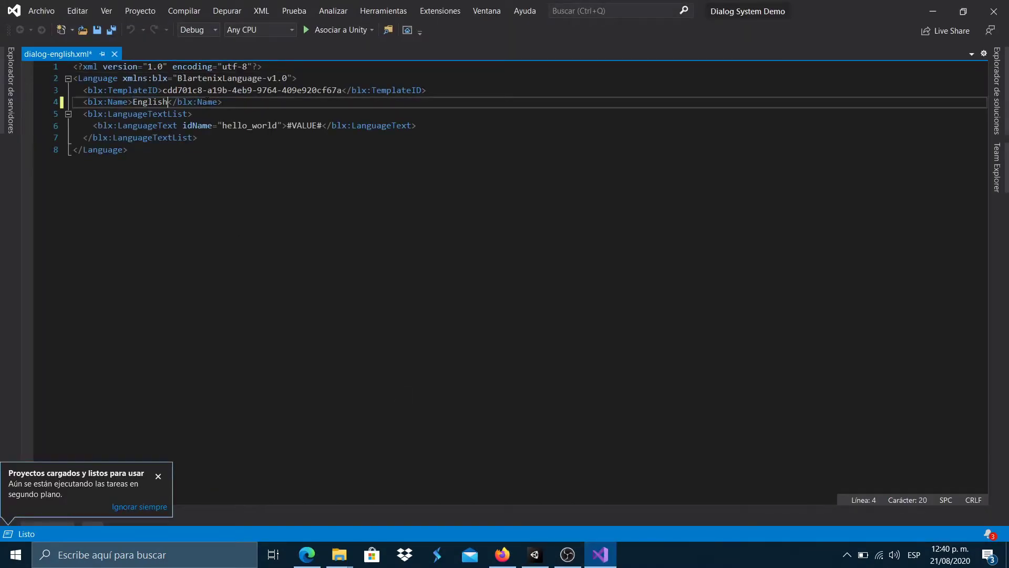
pyautogui.moveTo(287, 125); pyautogui.dragTo(322, 125)
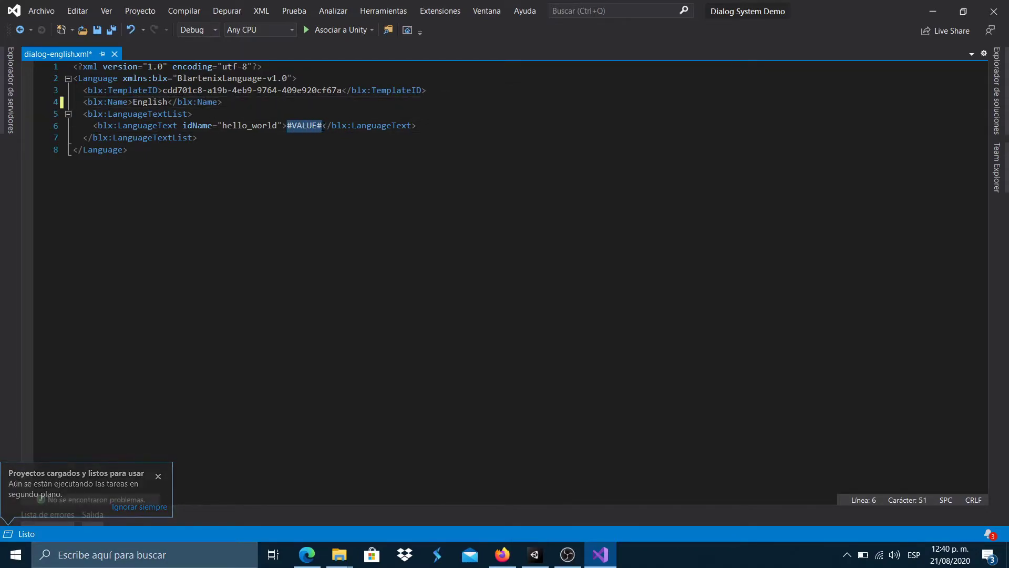
pyautogui.write('Hello World')
pyautogui.write(' from Dialog System')
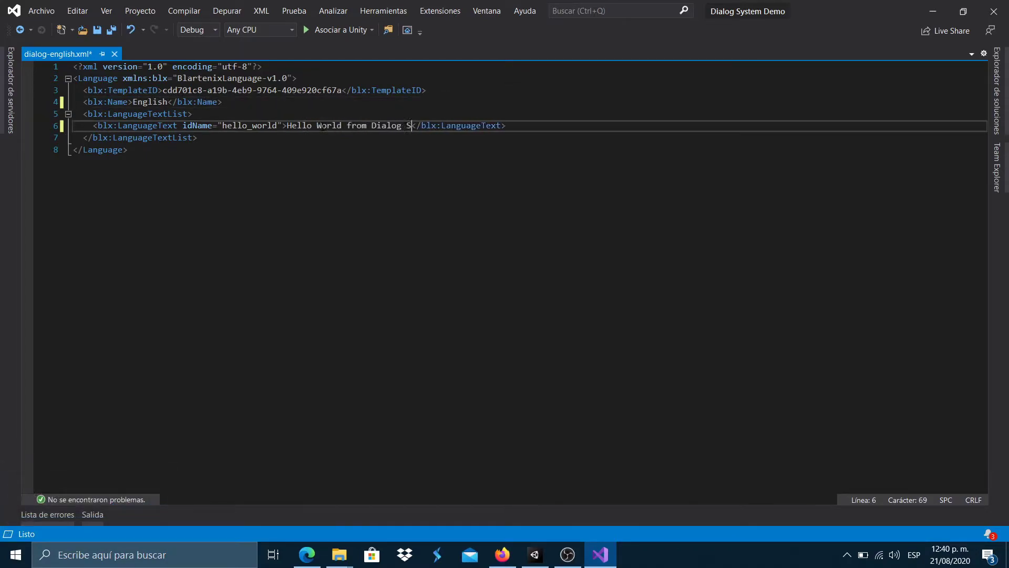
pyautogui.write('Blartenix')
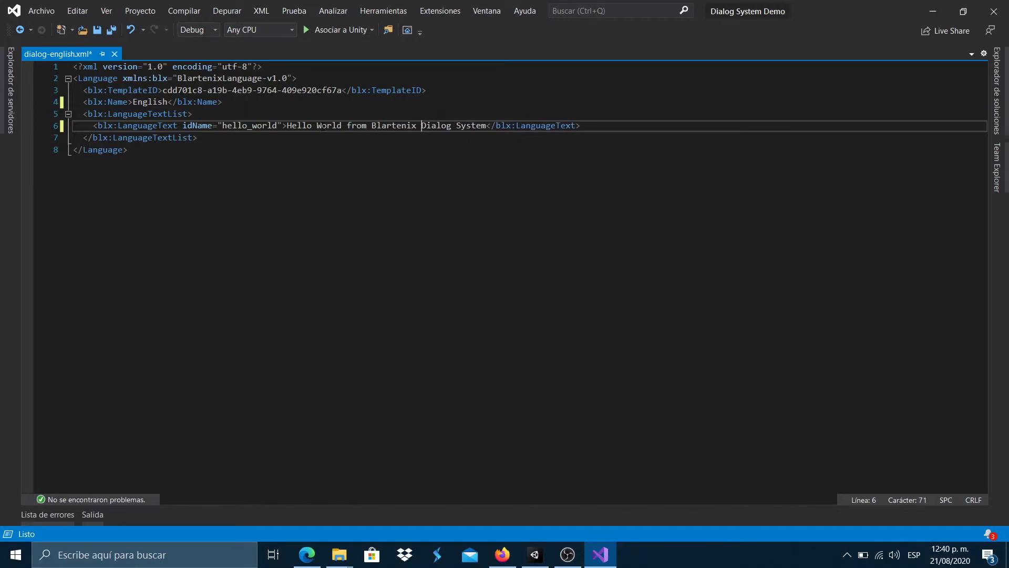
pyautogui.hotkey('ctrl', 's')
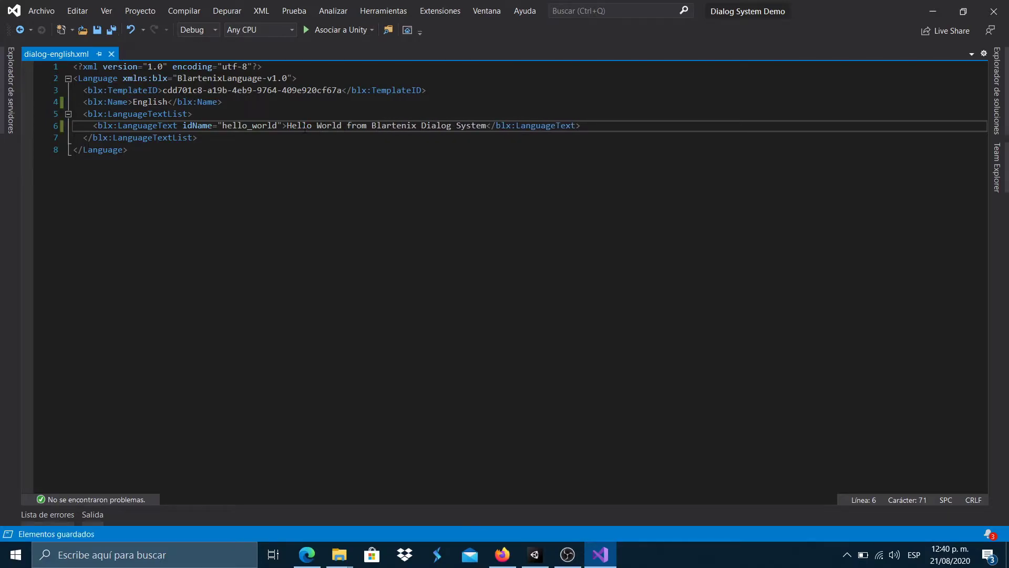
# - Switch back to Unity and export another XML file from dialog-lang-template
pyautogui.click(543, 563)
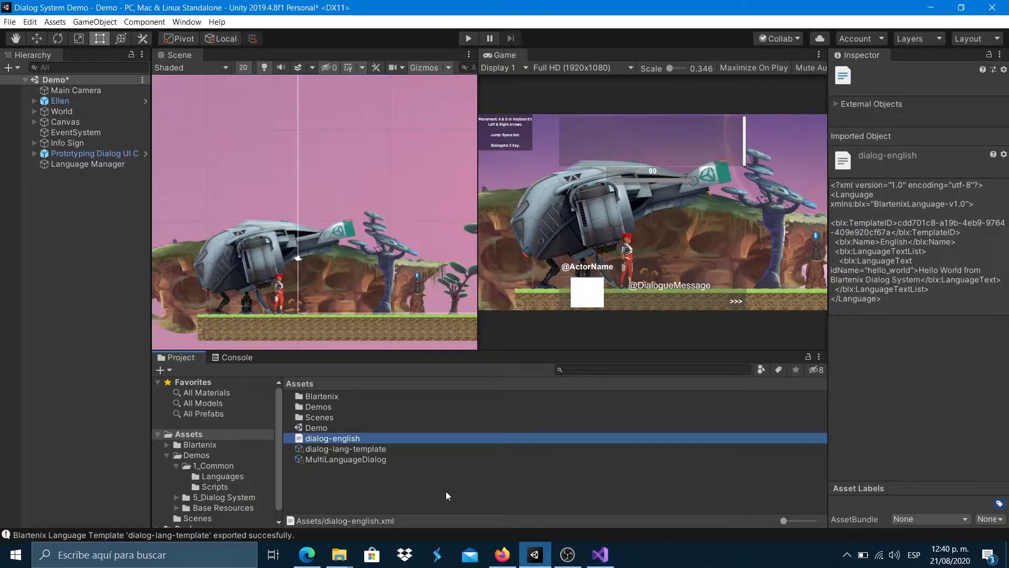
pyautogui.click(351, 448)
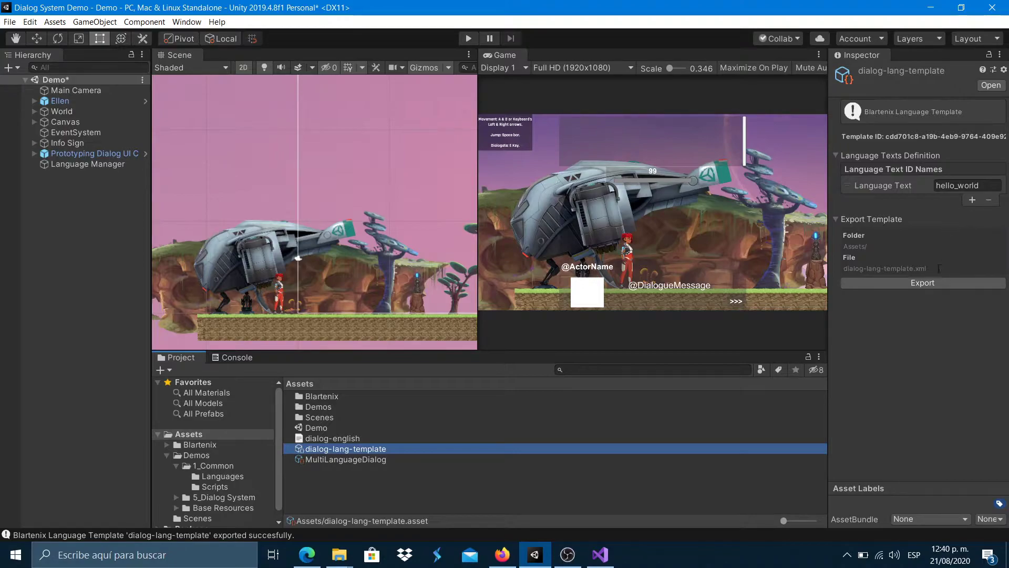
pyautogui.click(929, 284)
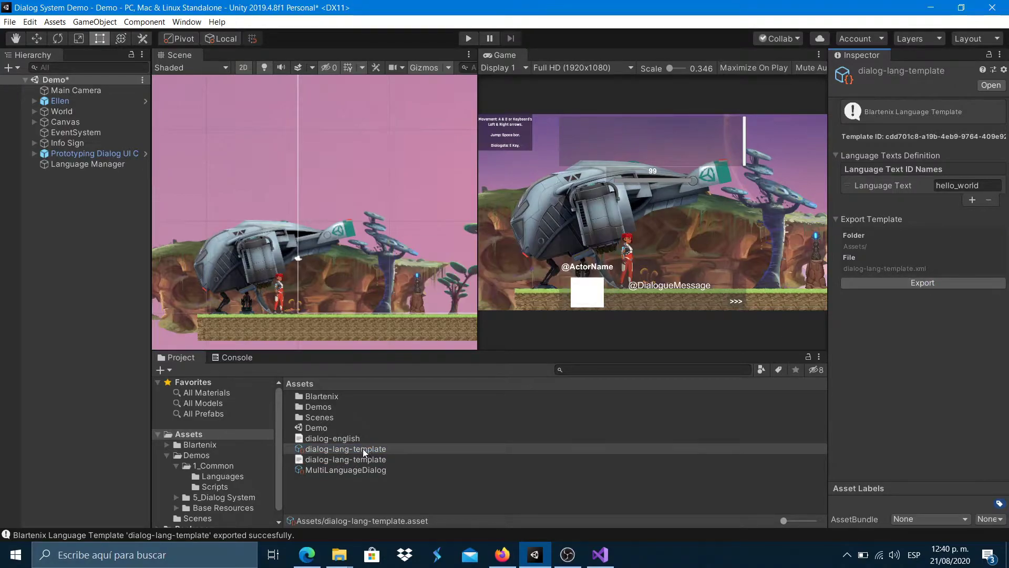
# - Rename the newly exported template XML file to dialog-spanish
pyautogui.click(349, 460)
pyautogui.press('F2')
pyautogui.press('BackSpace')
pyautogui.press('BackSpace')
pyautogui.press('BackSpace')
pyautogui.press('BackSpace')
pyautogui.press('BackSpace')
pyautogui.press('BackSpace')
pyautogui.press('BackSpace')
pyautogui.press('BackSpace')
pyautogui.press('BackSpace')
pyautogui.press('BackSpace')
pyautogui.press('BackSpace')
pyautogui.press('BackSpace')
pyautogui.press('BackSpace')
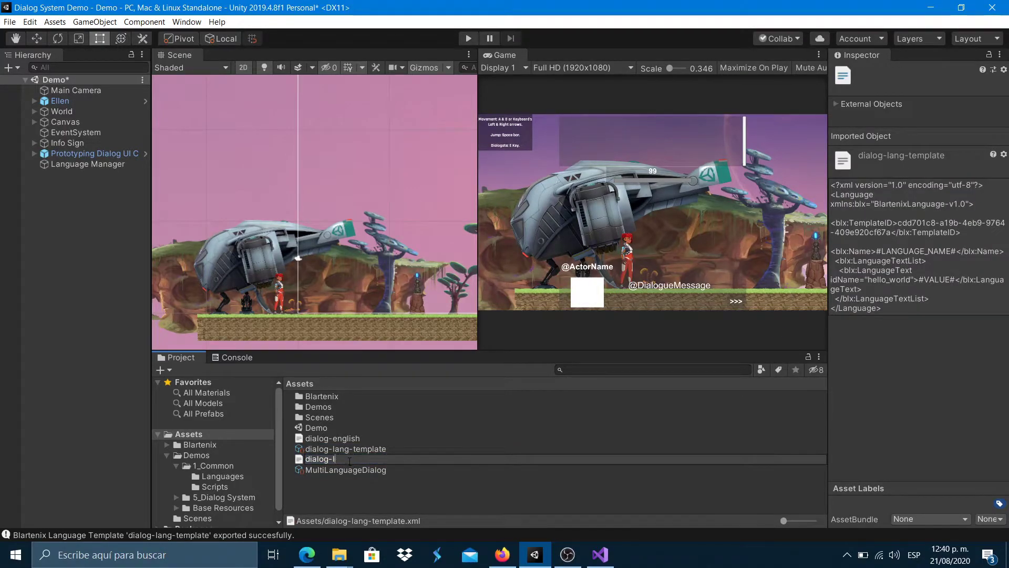
pyautogui.write('español')
pyautogui.press('BackSpace')
pyautogui.press('BackSpace')
pyautogui.press('BackSpace')
pyautogui.press('BackSpace')
pyautogui.press('BackSpace')
pyautogui.press('BackSpace')
pyautogui.press('BackSpace')
pyautogui.write('spanish')
pyautogui.press('BackSpace')
pyautogui.write('sh')
pyautogui.press('Return')
# - In Visual Studio, set dialog-spanish's hello_world text to "Hola Mundo desde el sistema de dialogos de Blartenix" and its name to Español, and save
pyautogui.doubleClick(340, 462)
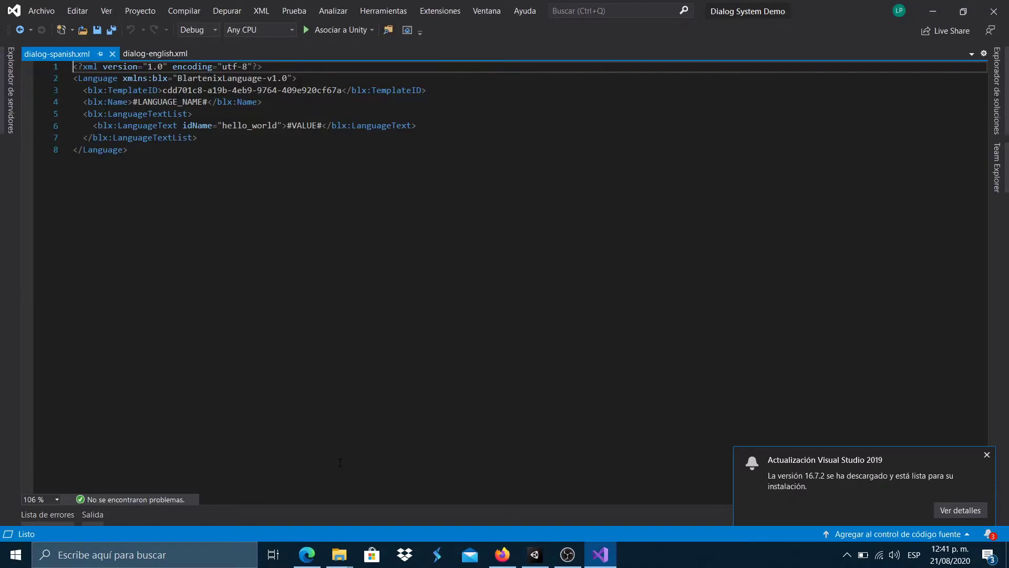
pyautogui.moveTo(322, 125); pyautogui.dragTo(287, 125)
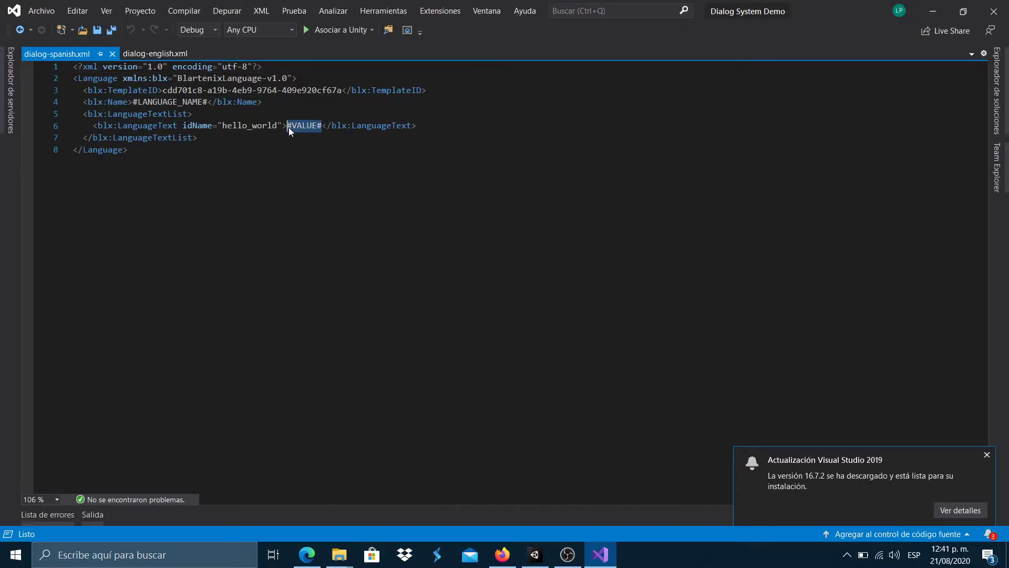
pyautogui.write('Hola Mundo d')
pyautogui.write('esde el sistema de dial')
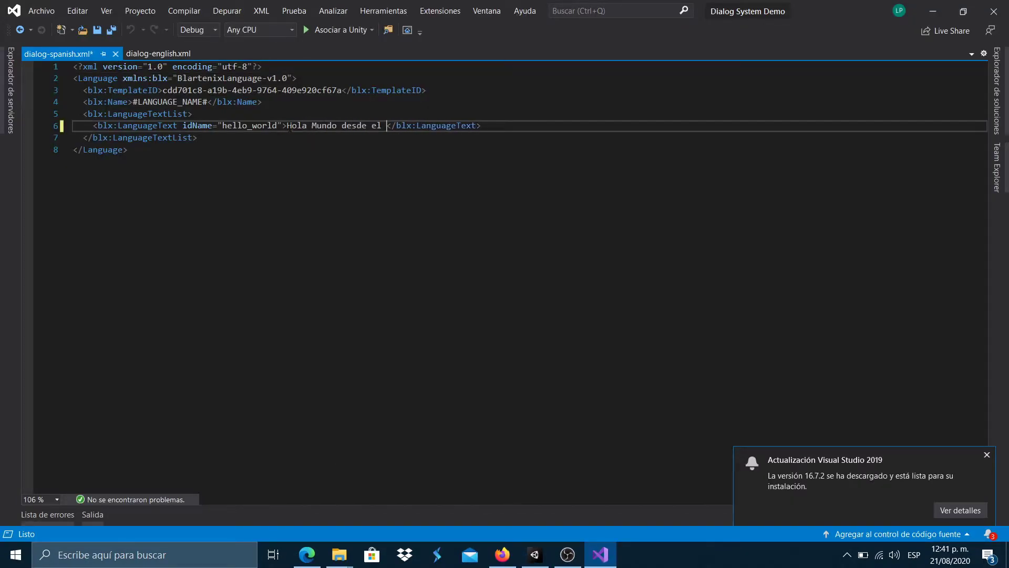
pyautogui.write('ogos de Blartenix')
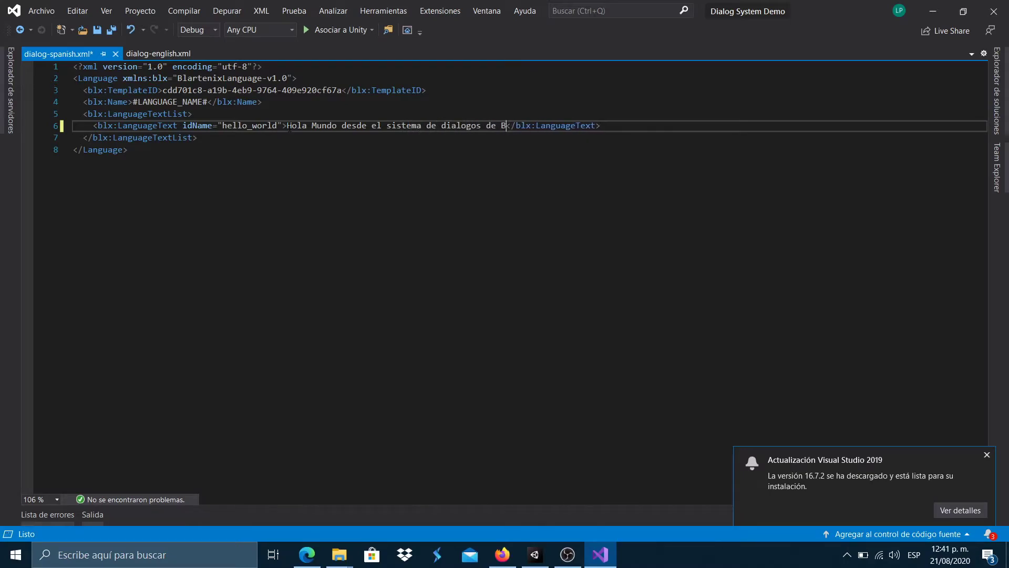
pyautogui.moveTo(207, 102); pyautogui.dragTo(134, 101)
pyautogui.write('Español')
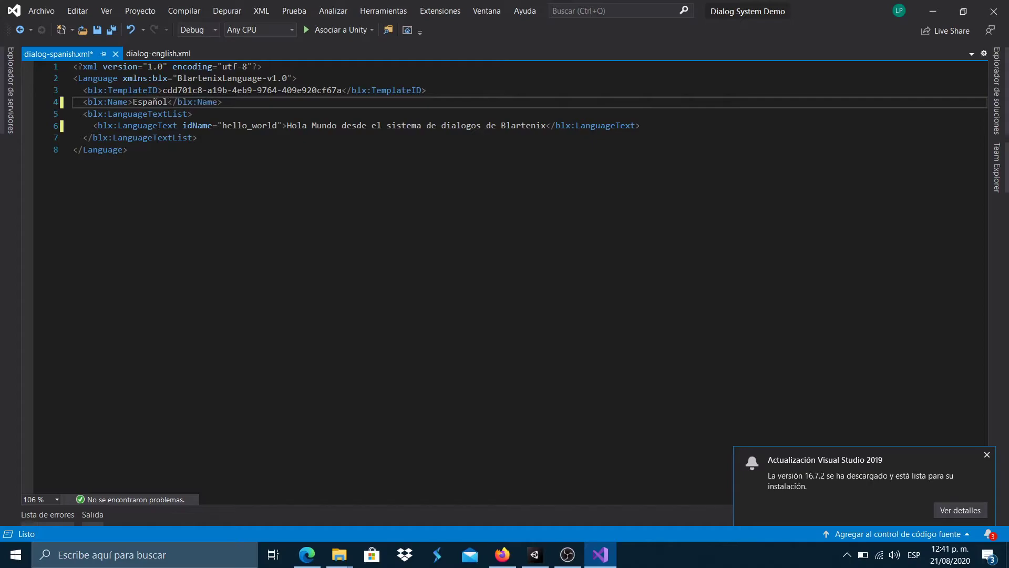
pyautogui.hotkey('ctrl', 's')
# - Switch back to Unity and assign dialog-english and dialog-spanish to the two language file entries of MultiLanguageDialog
pyautogui.click(536, 556)
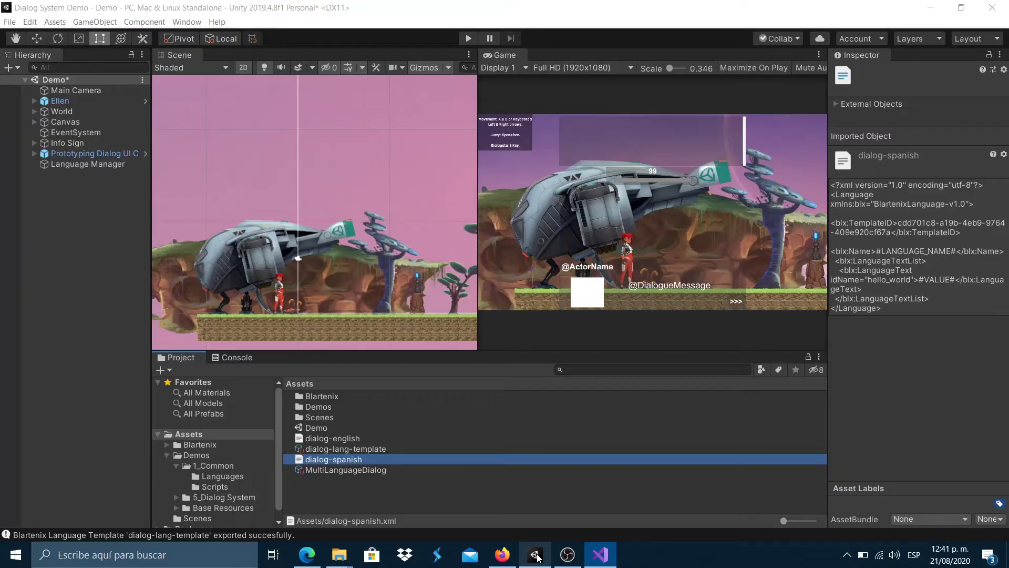
pyautogui.click(345, 452)
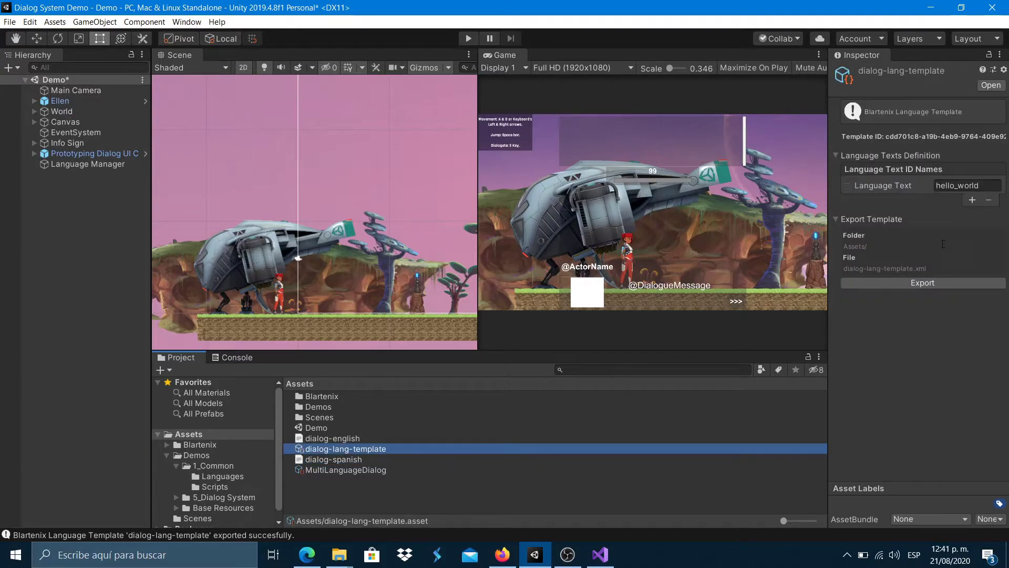
pyautogui.click(361, 472)
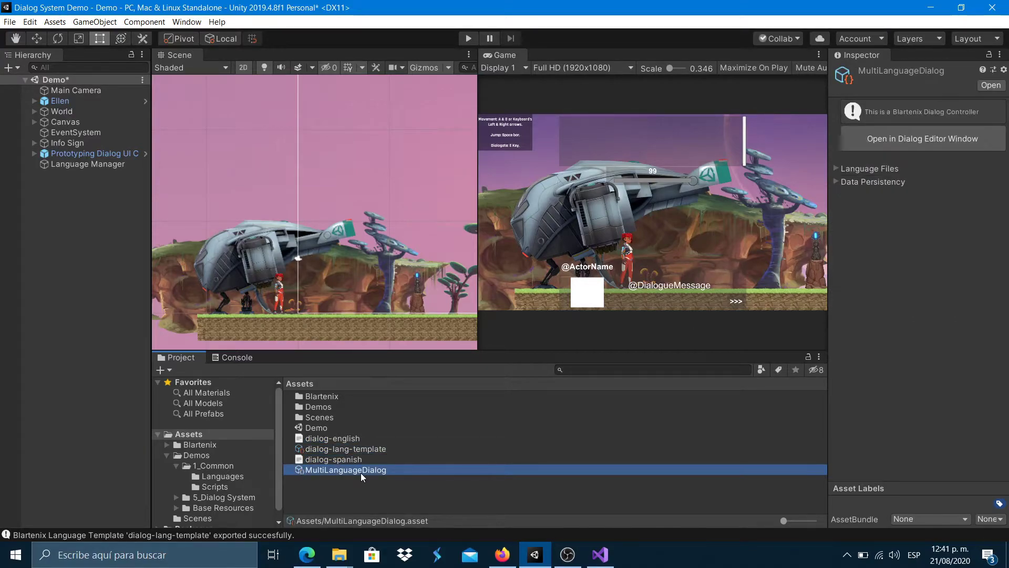
pyautogui.click(836, 168)
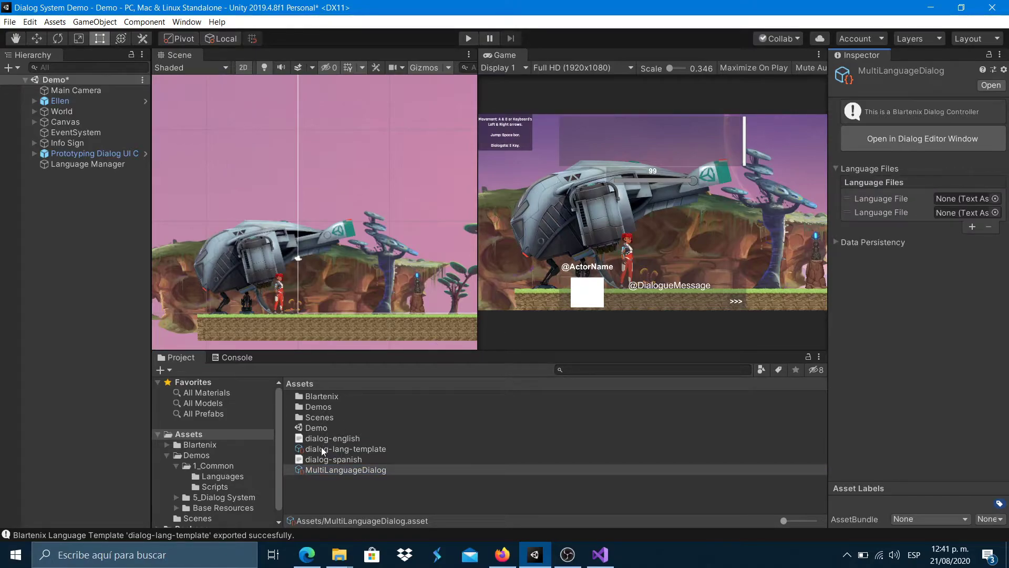
pyautogui.moveTo(323, 438); pyautogui.dragTo(962, 205)
pyautogui.moveTo(339, 460); pyautogui.dragTo(967, 212)
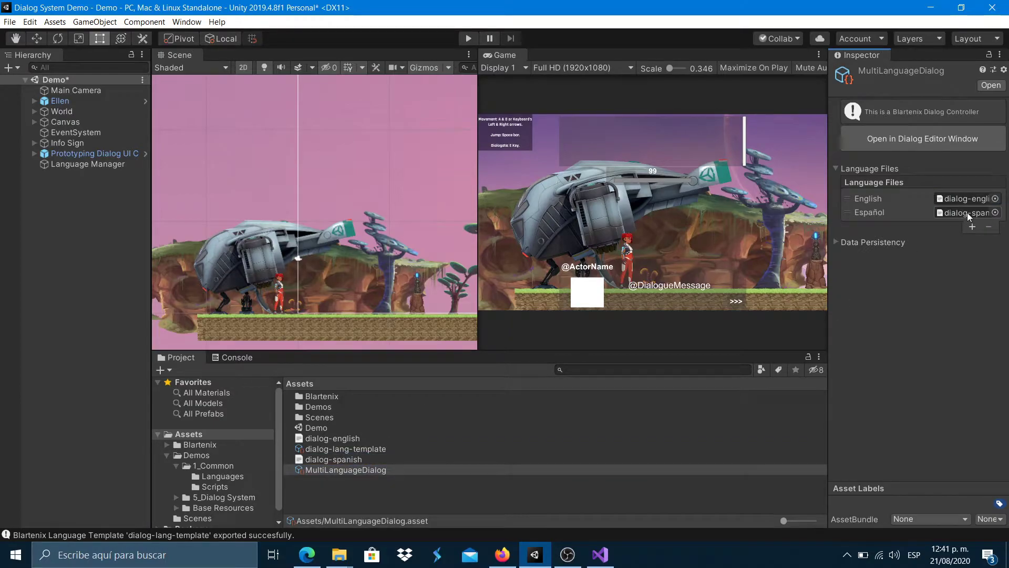
# - Inspect the Language Manager's language files and the prototyping dialog UI canvas, and reselect MultiLanguageDialog
pyautogui.click(69, 163)
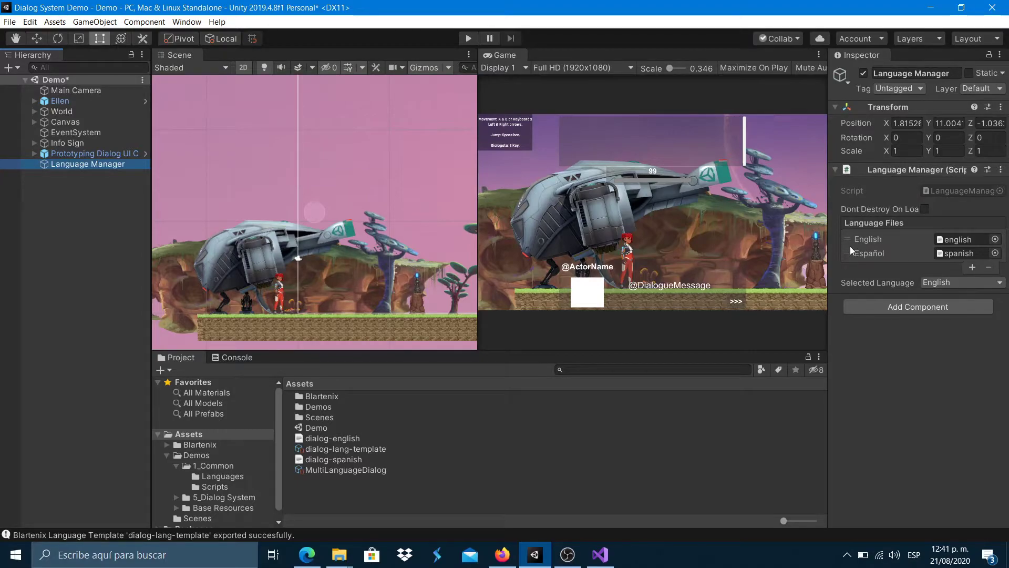
pyautogui.click(86, 154)
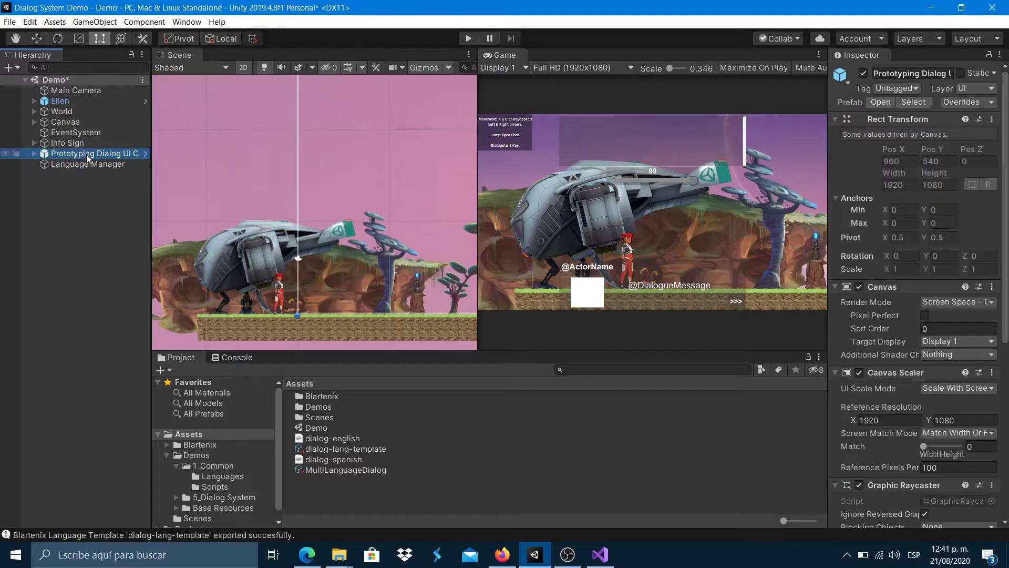
pyautogui.click(352, 472)
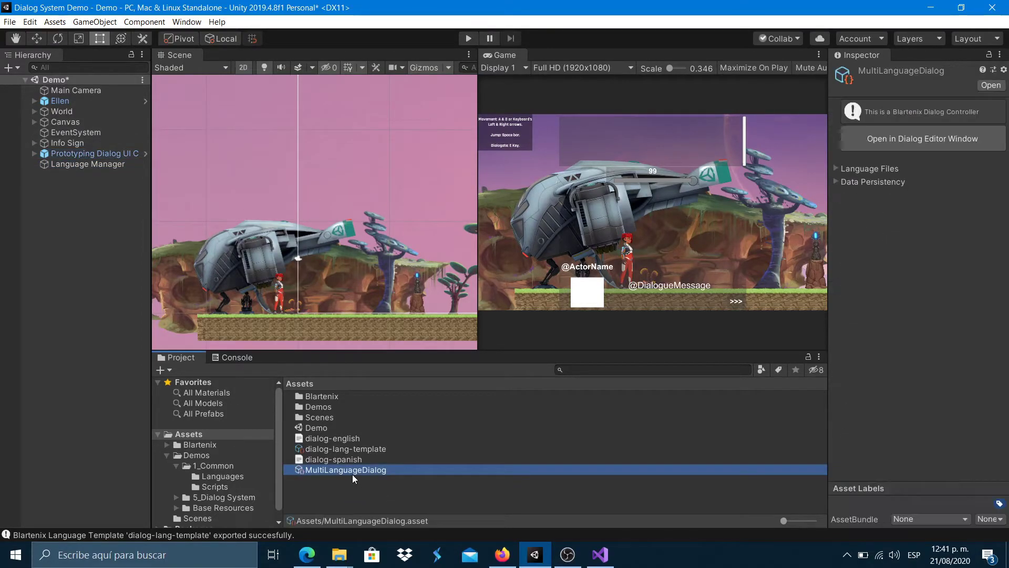
# - Open MultiLanguageDialog in the Dialog Editor and set the Hello World node's message format to <hello_world/>
pyautogui.click(909, 148)
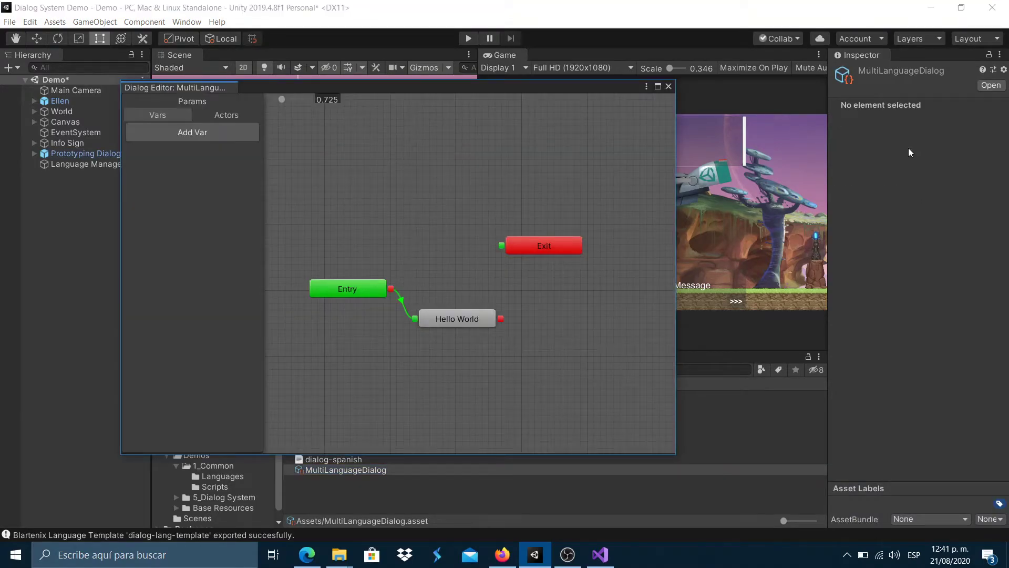
pyautogui.click(444, 319)
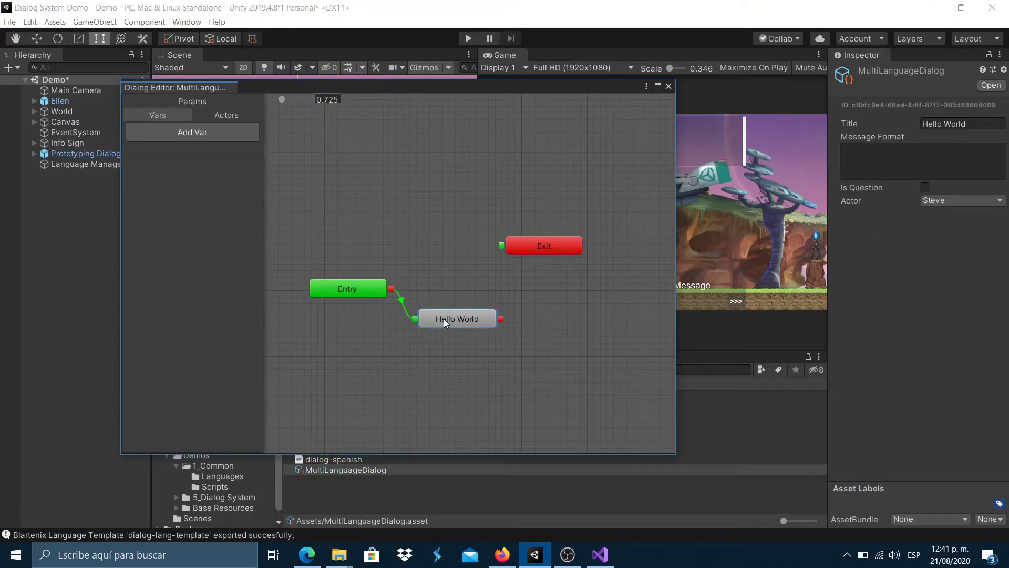
pyautogui.click(908, 161)
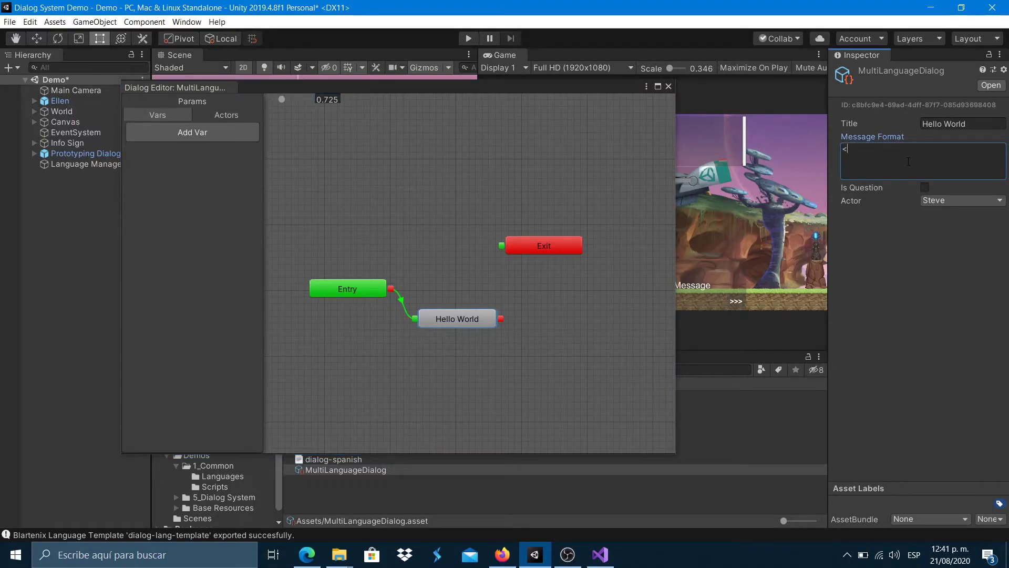
pyautogui.write('<hello_wordl')
pyautogui.press('BackSpace')
pyautogui.write('ld/>')
# - Give the dialog's actor the InfoSign_2 sprite as icon, rename the actor to Sign, and close the Dialog Editor
pyautogui.click(231, 115)
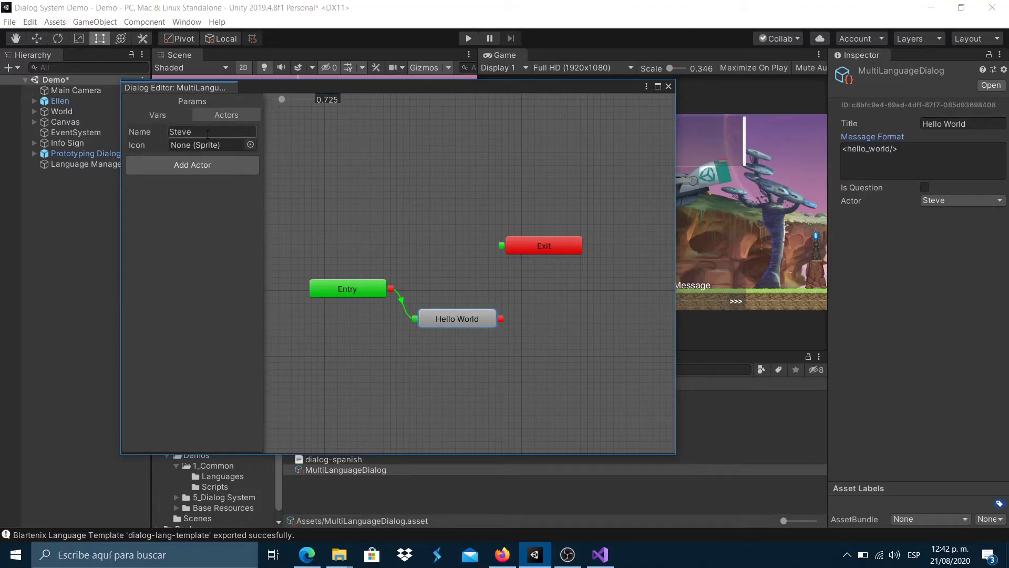
pyautogui.click(250, 145)
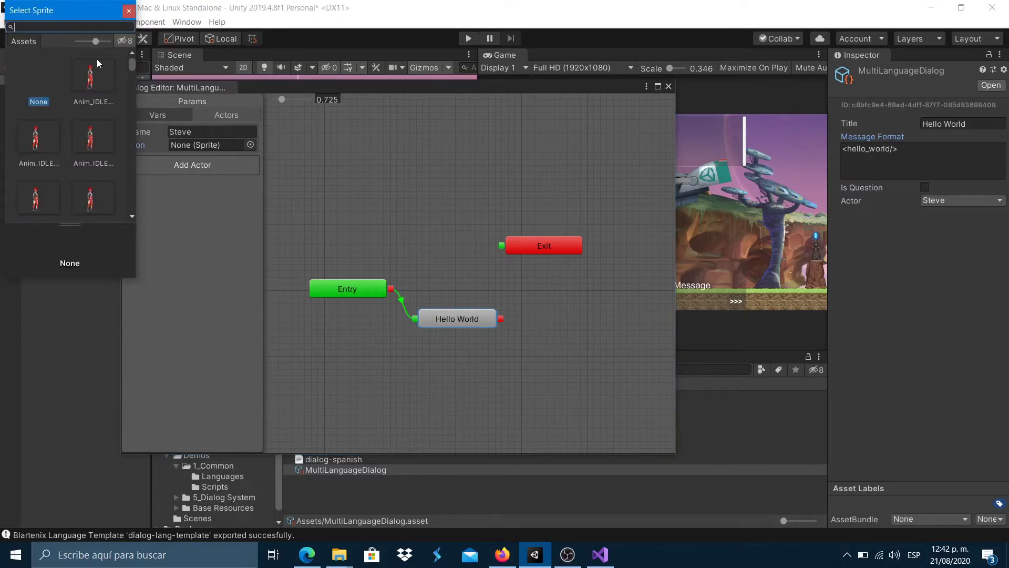
pyautogui.write('info')
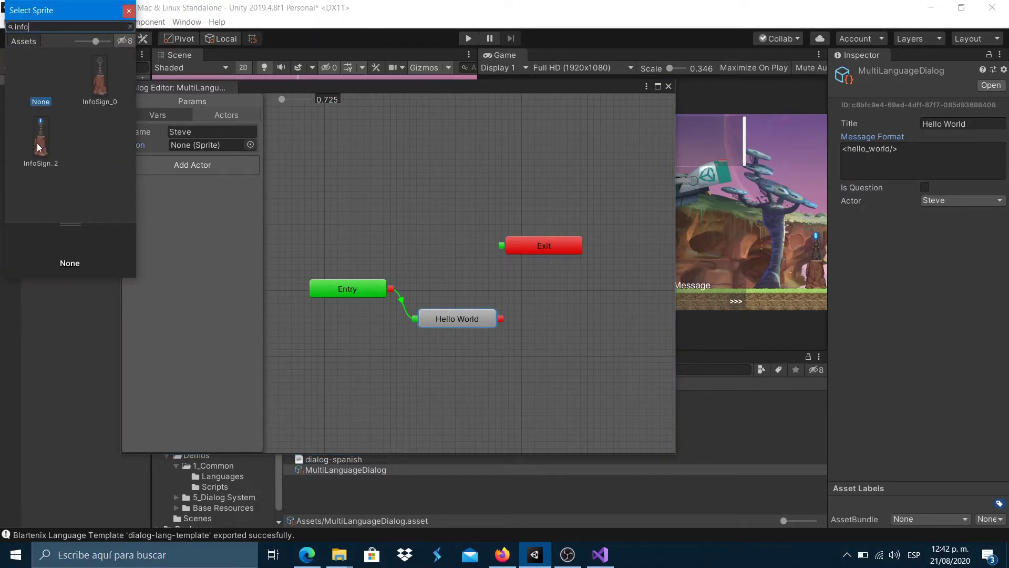
pyautogui.doubleClick(39, 141)
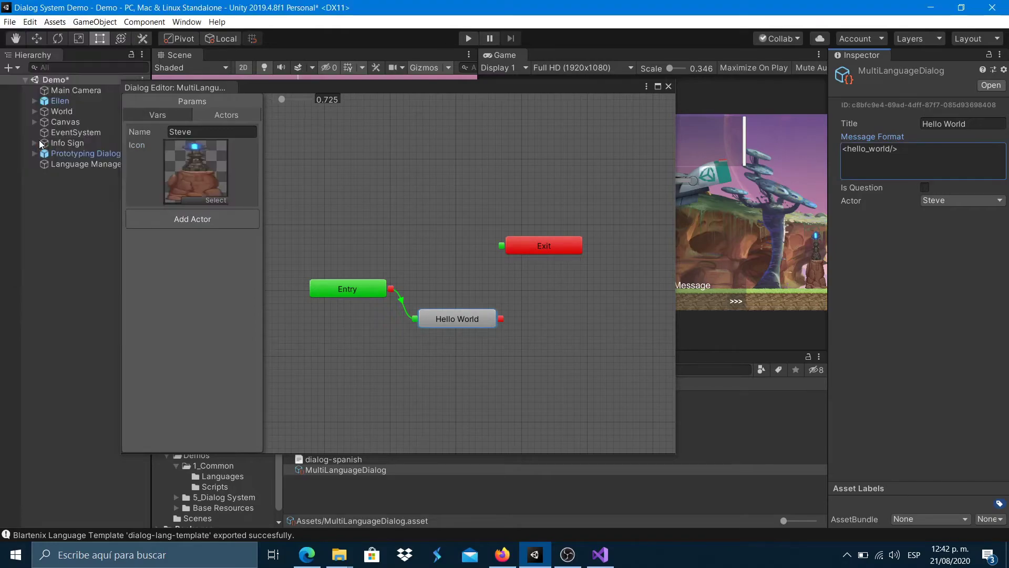
pyautogui.click(226, 130)
pyautogui.write('Sign')
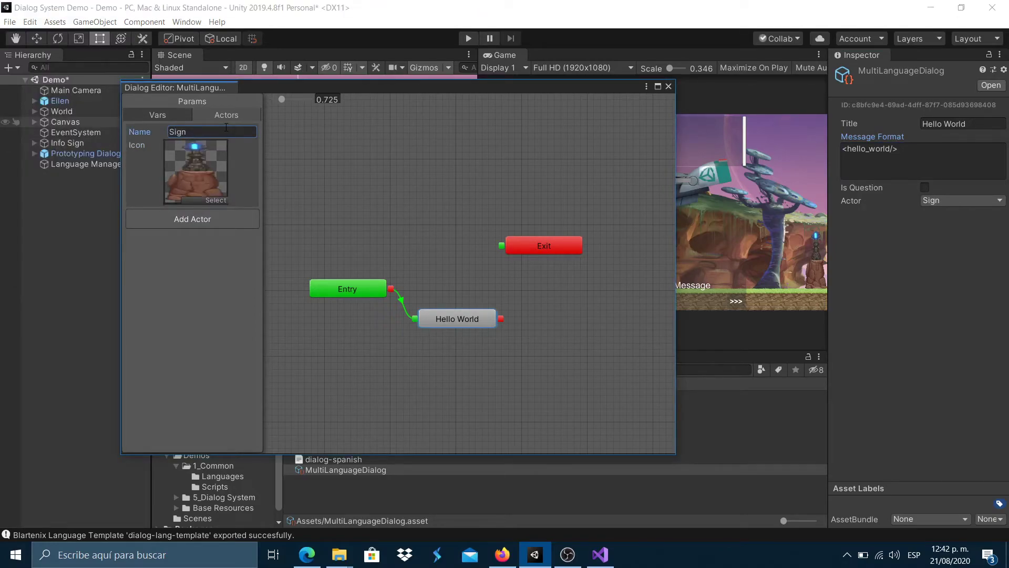
pyautogui.click(668, 86)
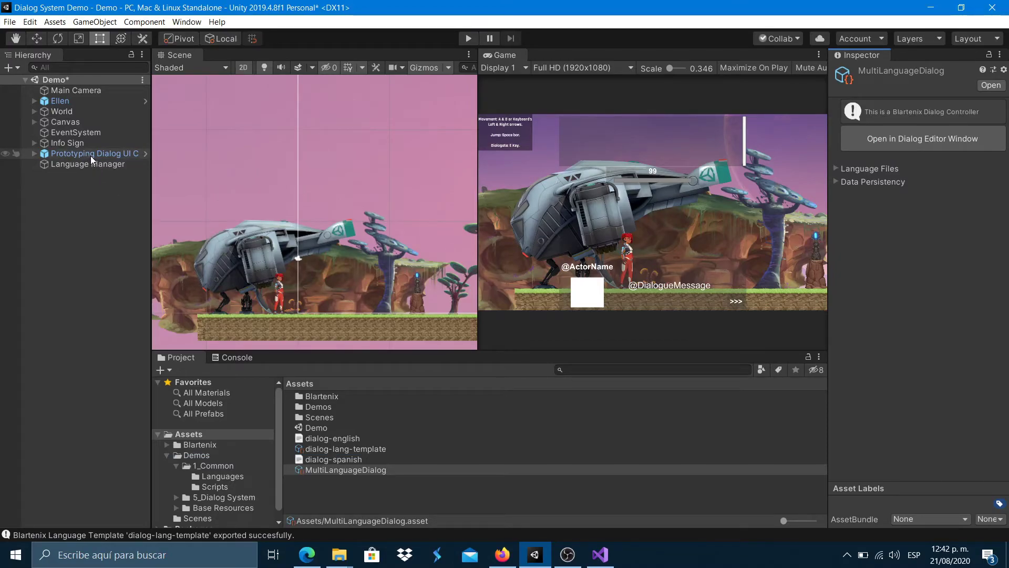
# - Assign MultiLanguageDialog as the Dialog Controller of the Info Sign object's Dialogator, and widen the Inspector
pyautogui.click(77, 146)
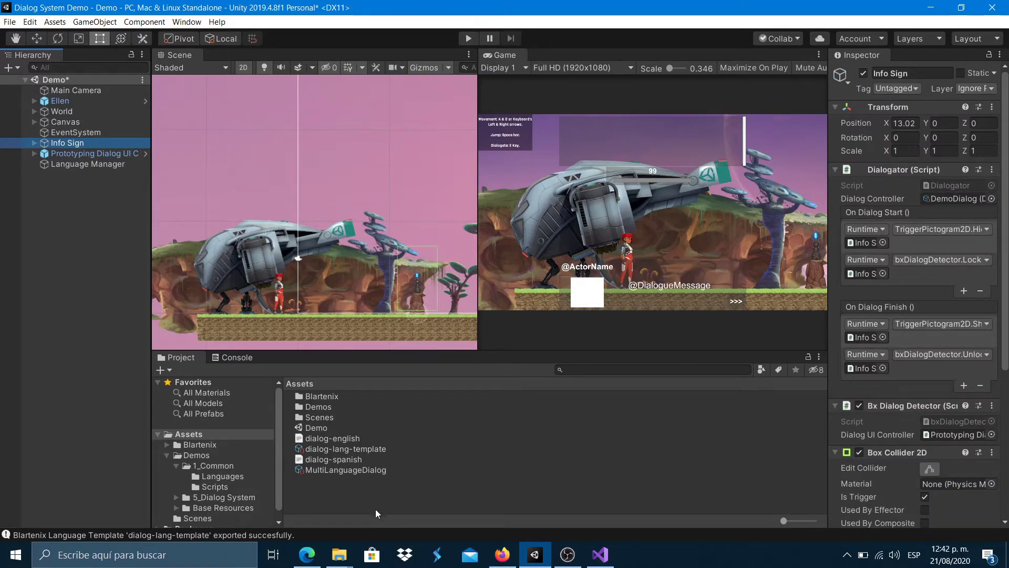
pyautogui.moveTo(344, 470); pyautogui.dragTo(956, 197)
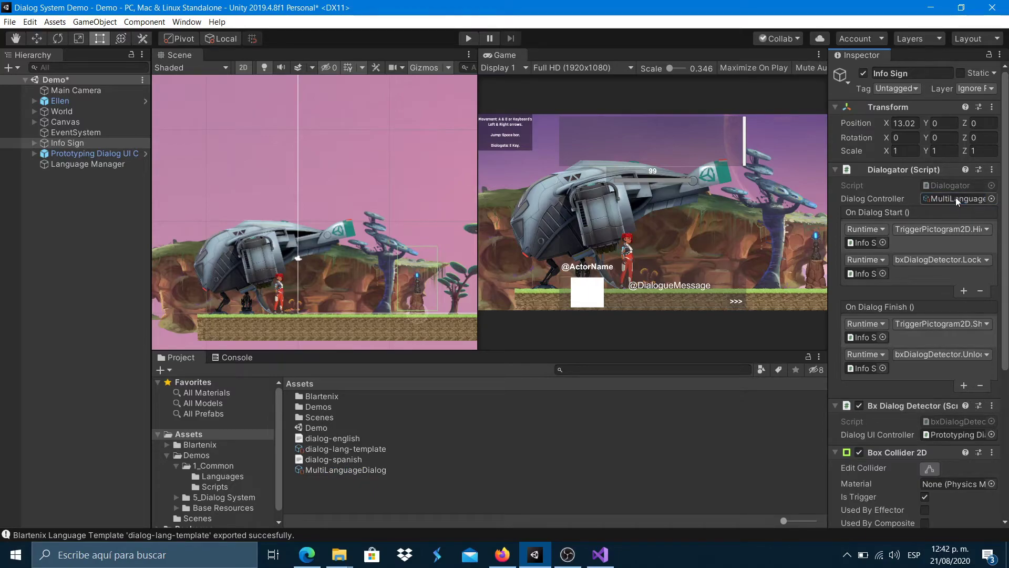
pyautogui.moveTo(826, 212); pyautogui.dragTo(782, 217)
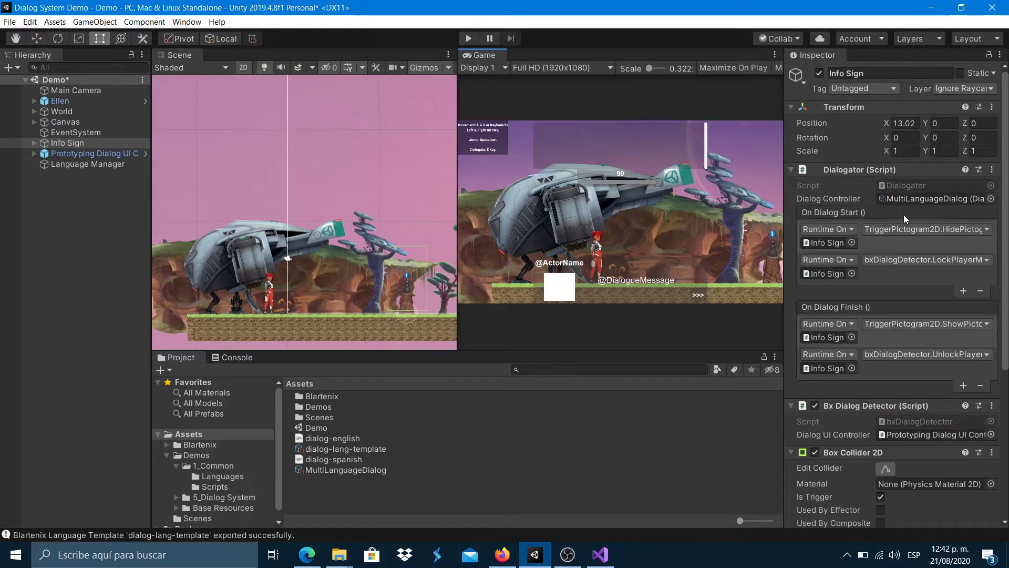
# - Select the Language Manager and play-test the scene in English, walking to the sign and going through its dialog, and stop playing
pyautogui.click(100, 165)
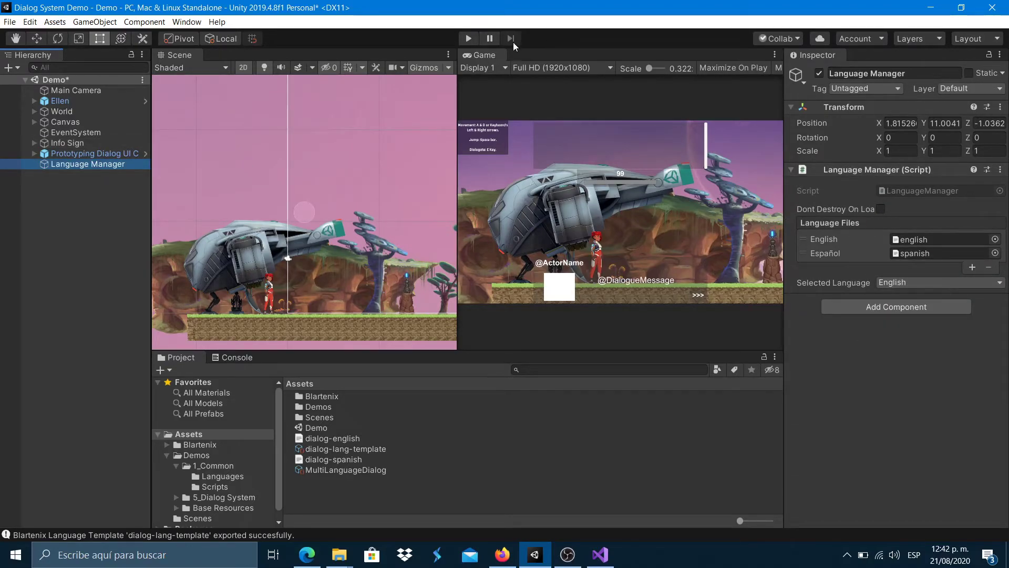
pyautogui.click(470, 42)
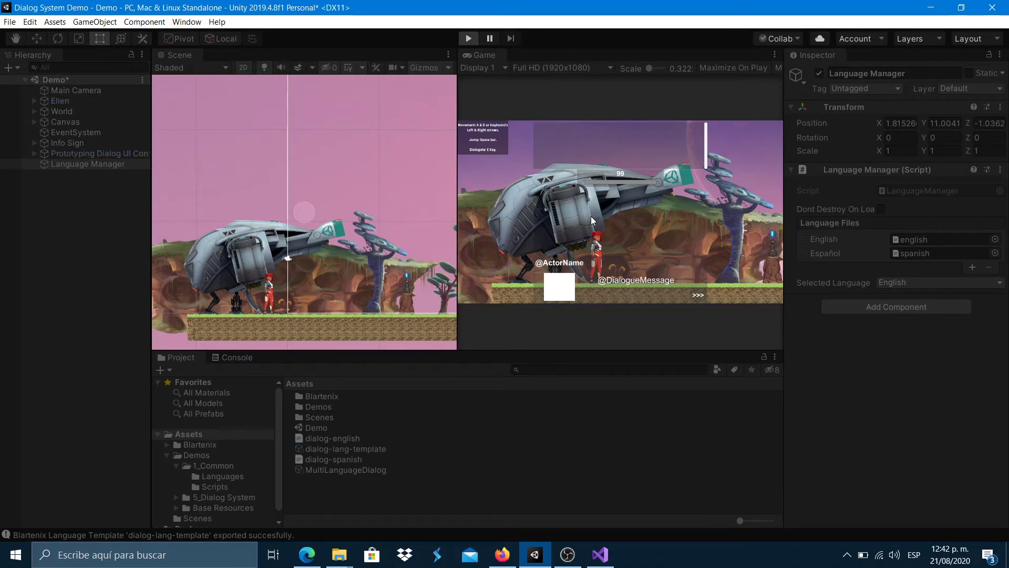
pyautogui.hotkey('ctrl', 'p')
pyautogui.press('d')
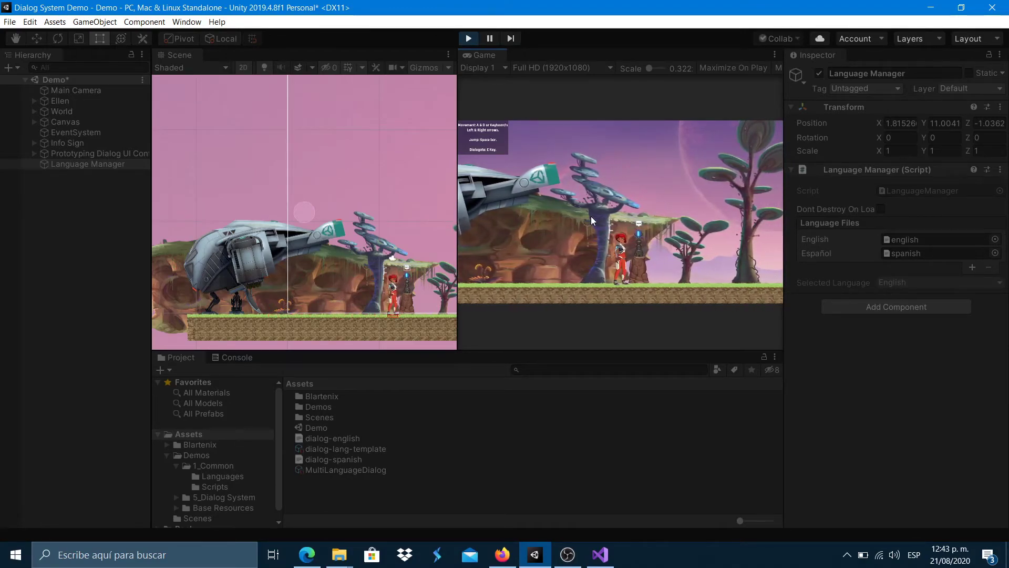
pyautogui.press('e')
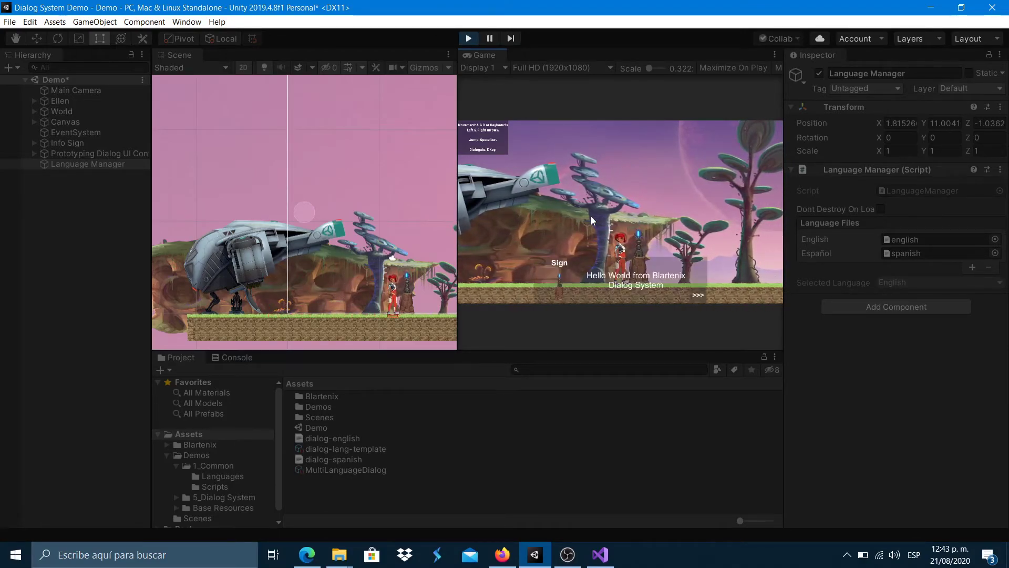
pyautogui.click(700, 295)
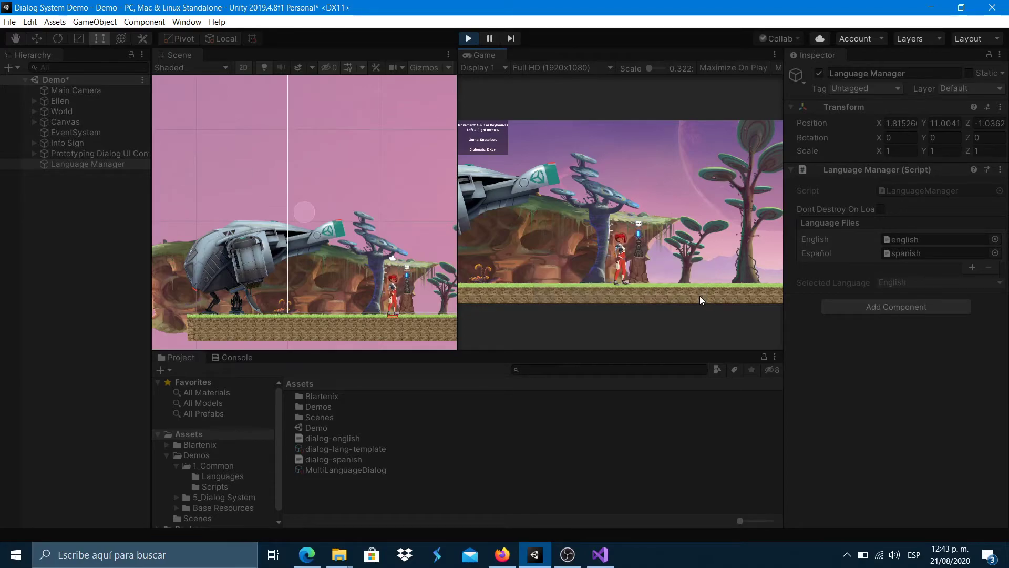
pyautogui.click(475, 37)
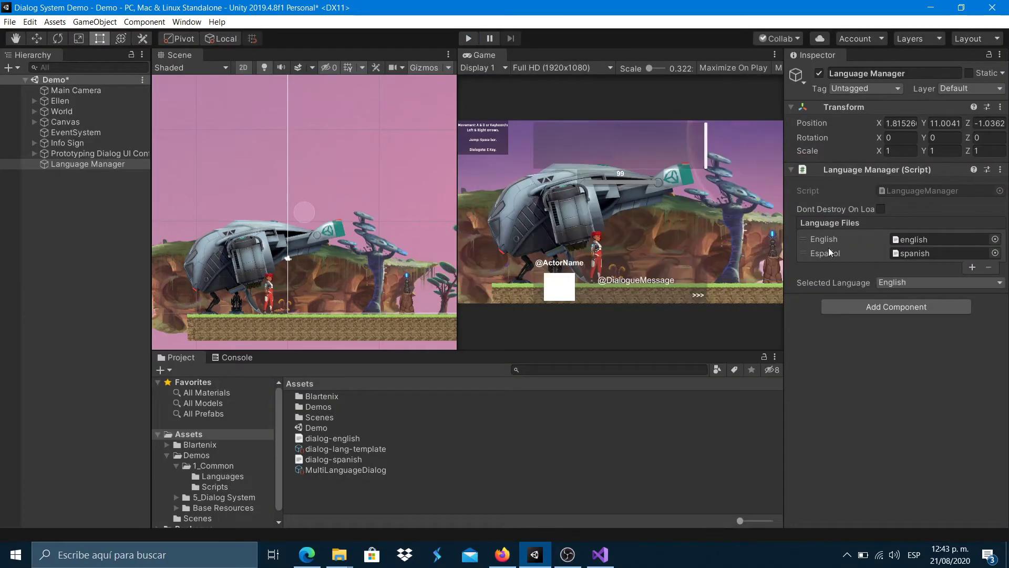
# - Set the Language Manager's selected language to Español and play-test the sign's dialog in the scene, stopping play when it ends
pyautogui.click(912, 286)
pyautogui.click(903, 312)
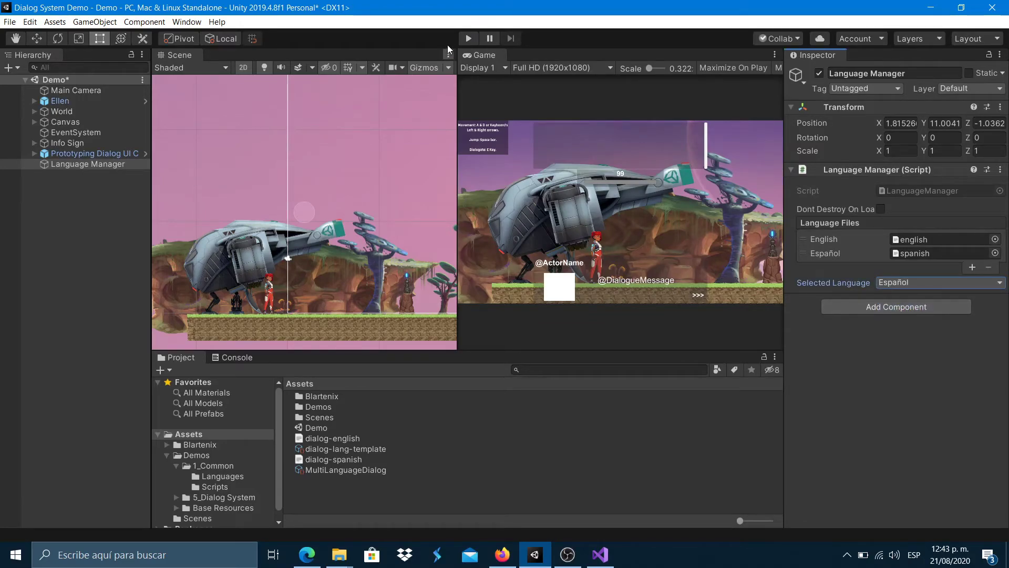
pyautogui.click(468, 36)
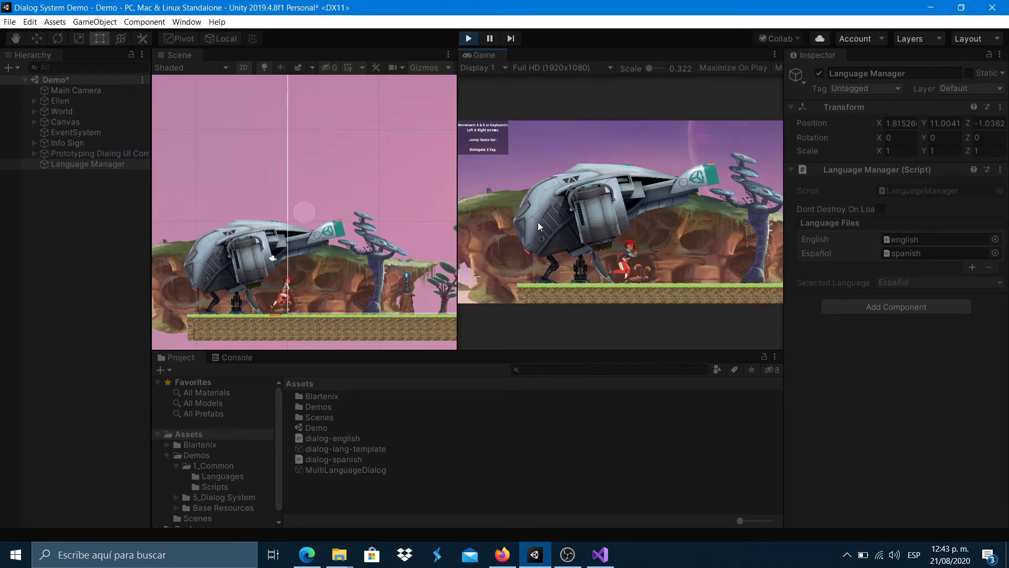
pyautogui.press('Right')
pyautogui.press('e')
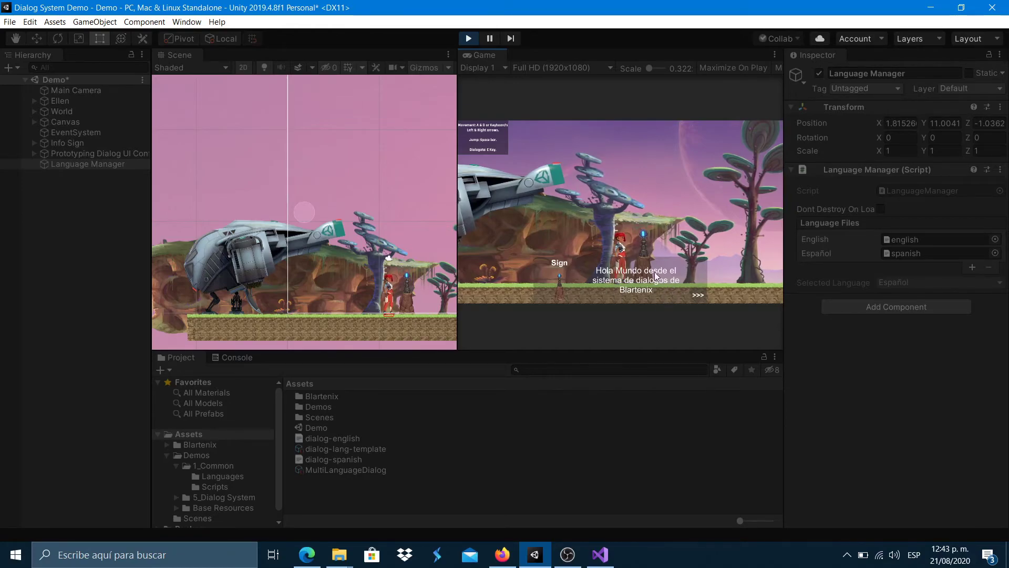
pyautogui.click(697, 295)
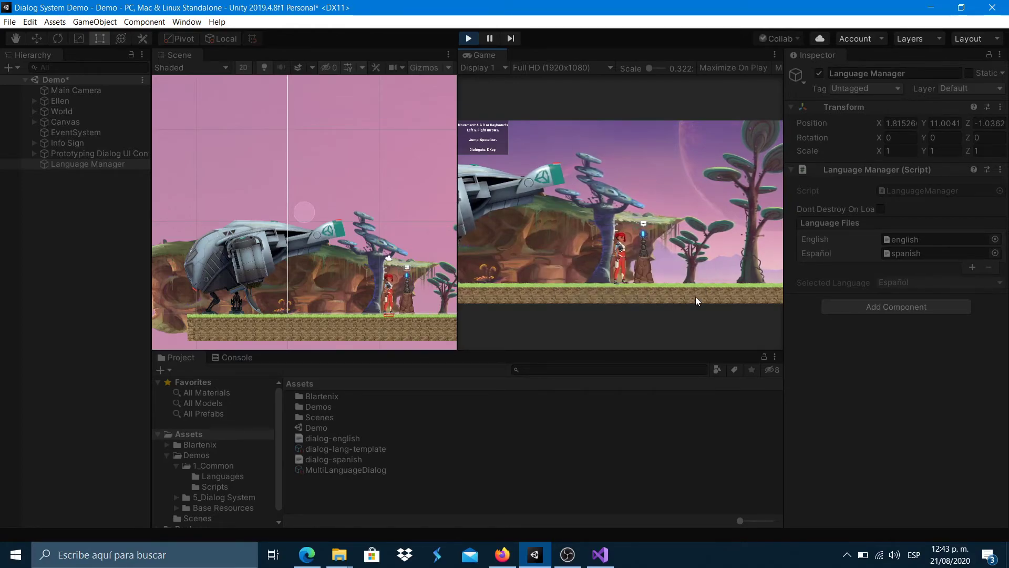
pyautogui.click(469, 38)
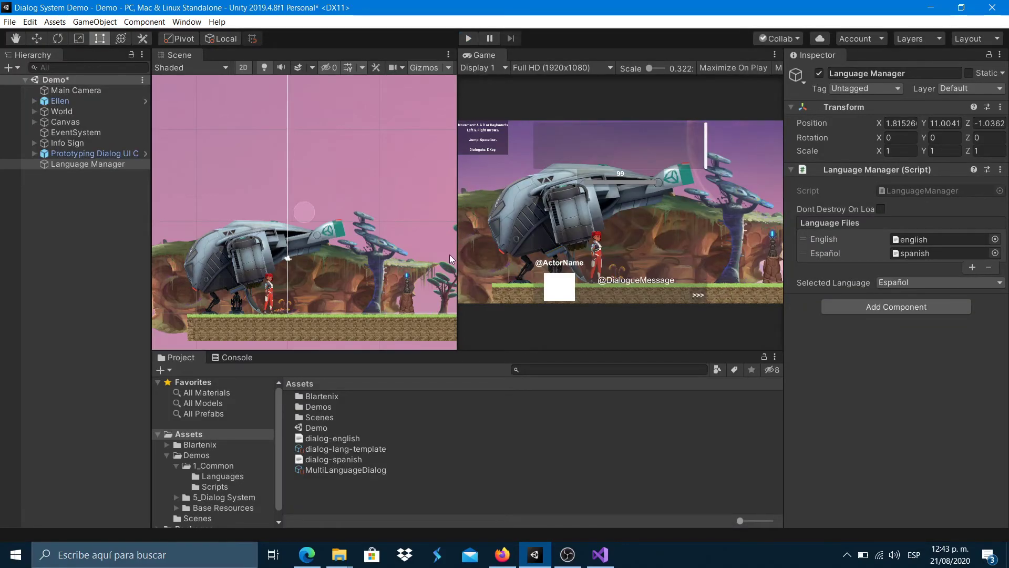
# - Open the Dialog System Multi Lang Demo scene from Demos/5_Dialog System/Multi Language Dialog
pyautogui.click(321, 407)
pyautogui.doubleClick(321, 407)
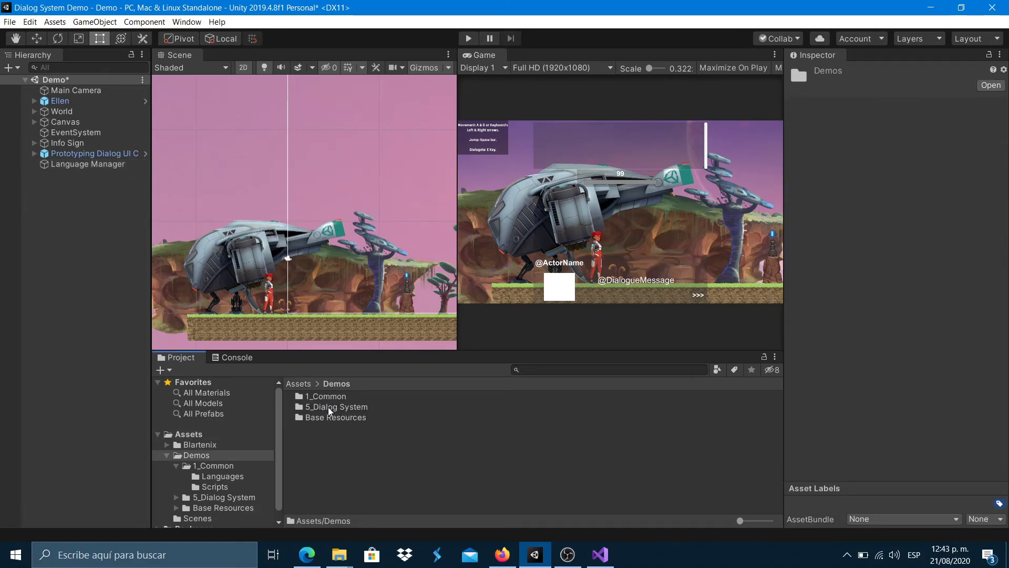
pyautogui.doubleClick(329, 407)
pyautogui.doubleClick(332, 396)
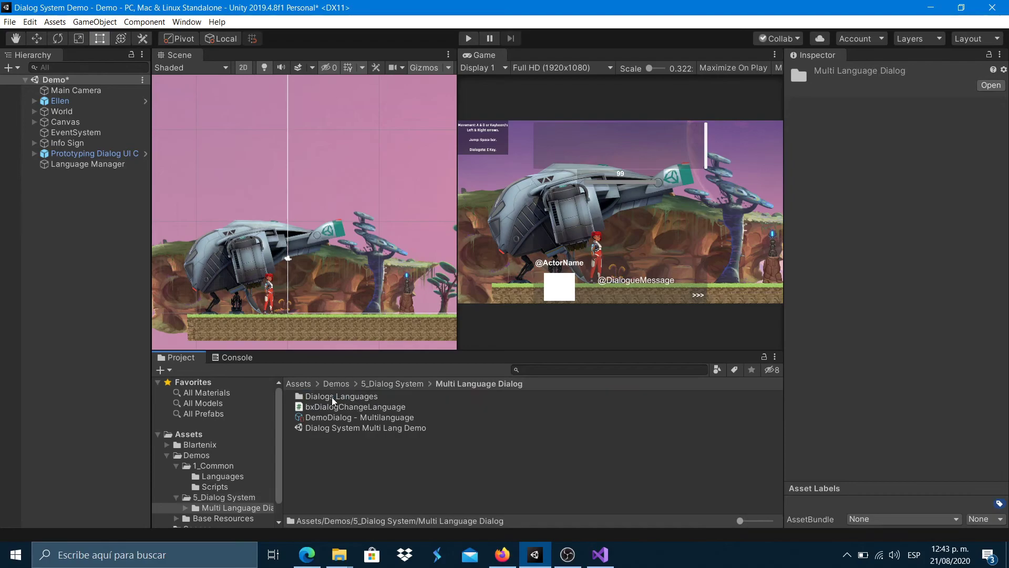
pyautogui.doubleClick(373, 429)
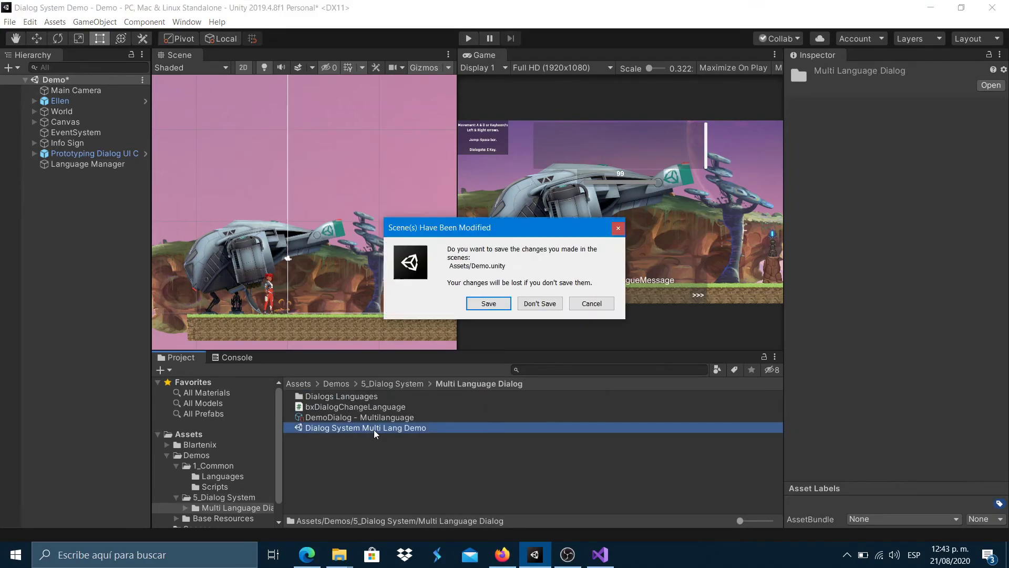